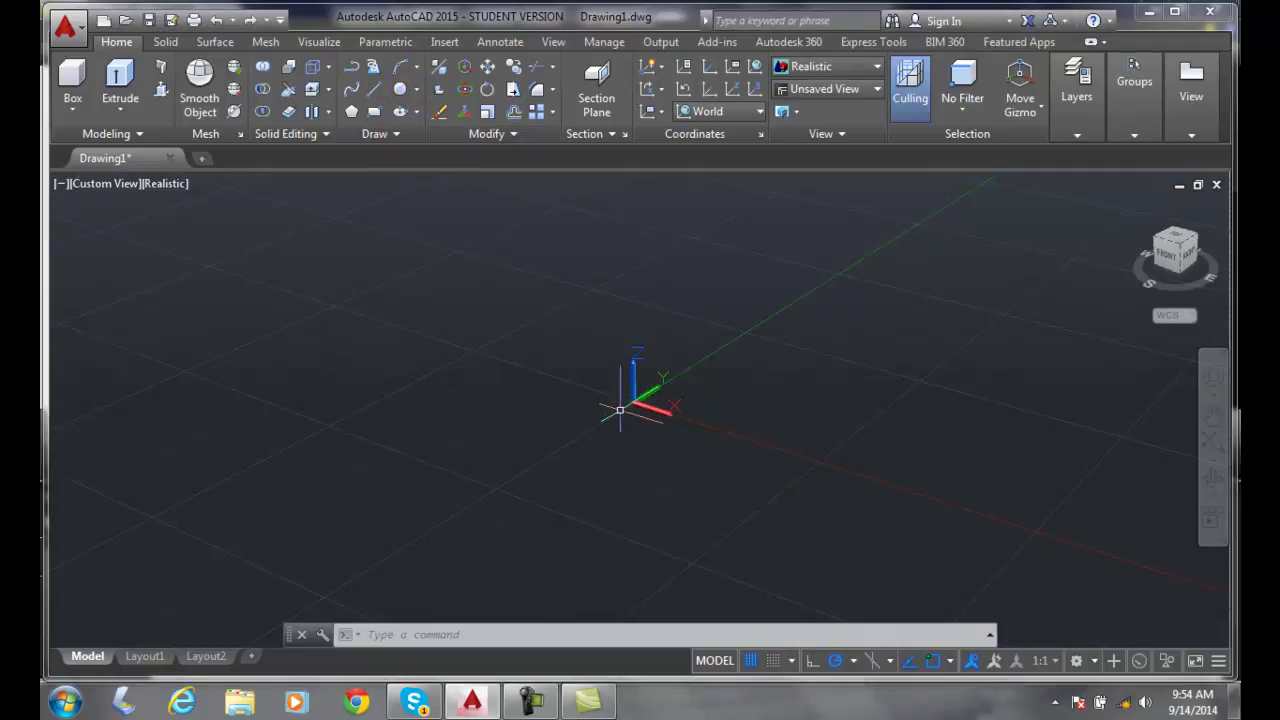
Draw a circle centred at 0,0, accepting its preview radius.
{"action": "left_click", "coordinate": [400, 92]}
{"action": "type", "text": "0,0"}
{"action": "key", "text": "Return"}
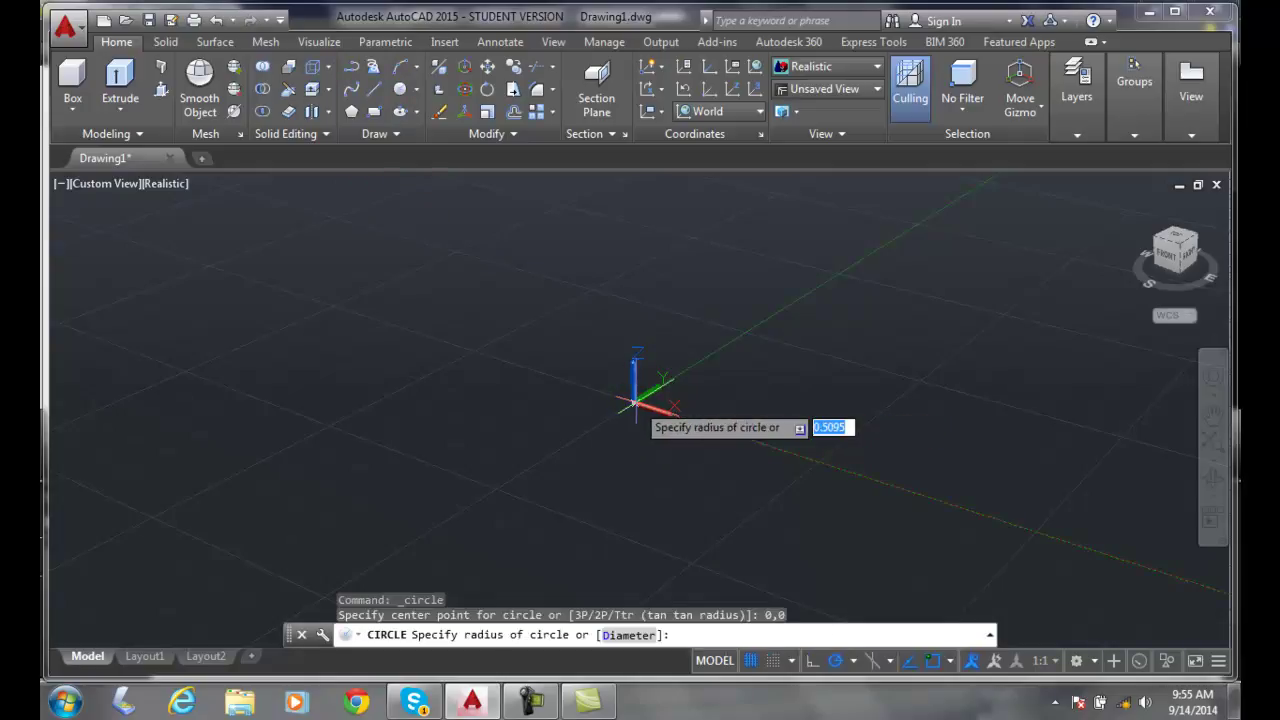
{"action": "left_click", "coordinate": [726, 405]}
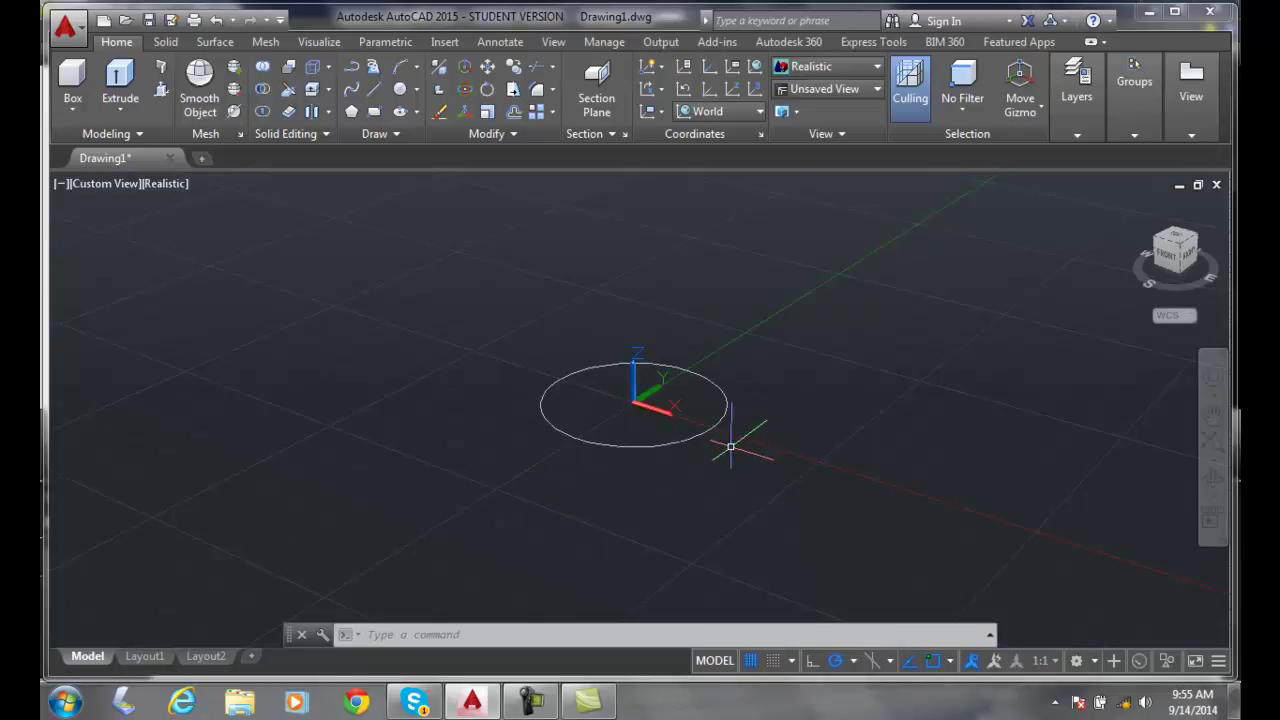
Rotate the UCS 90° about its X axis from the UCS icon's Rotate Axis menu.
{"action": "left_click", "coordinate": [654, 410]}
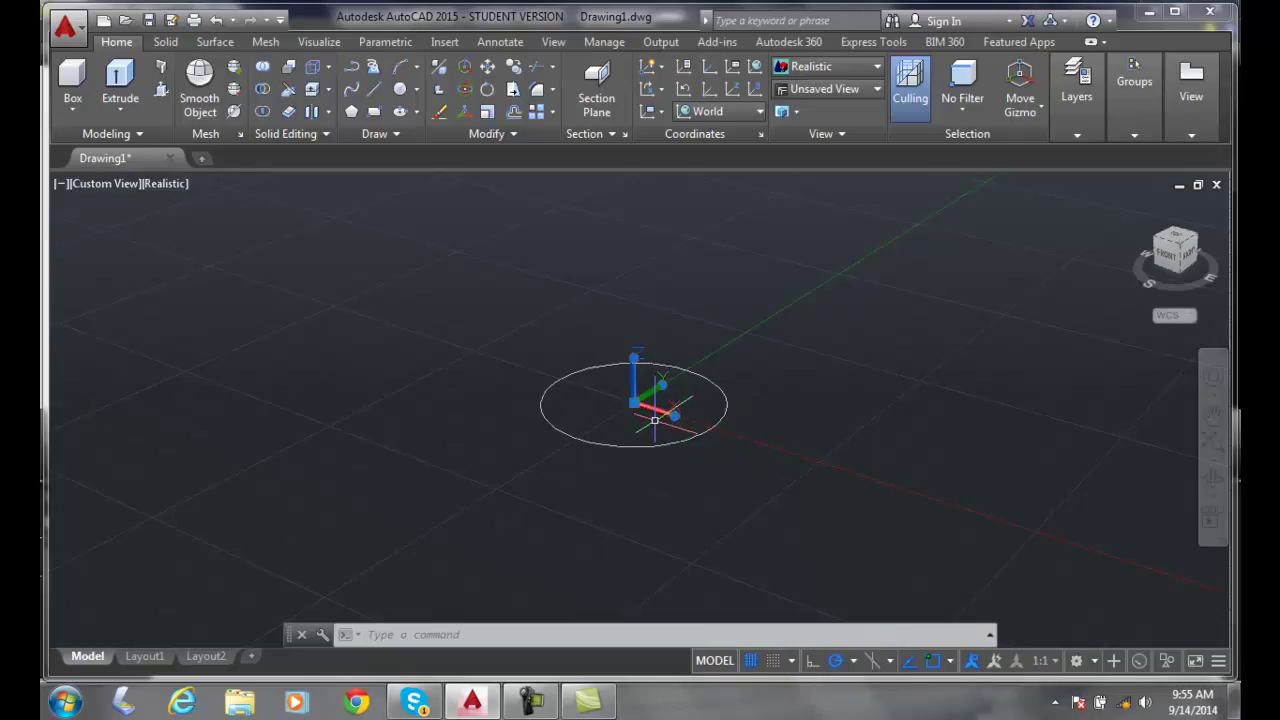
{"action": "mouse_move", "coordinate": [676, 418]}
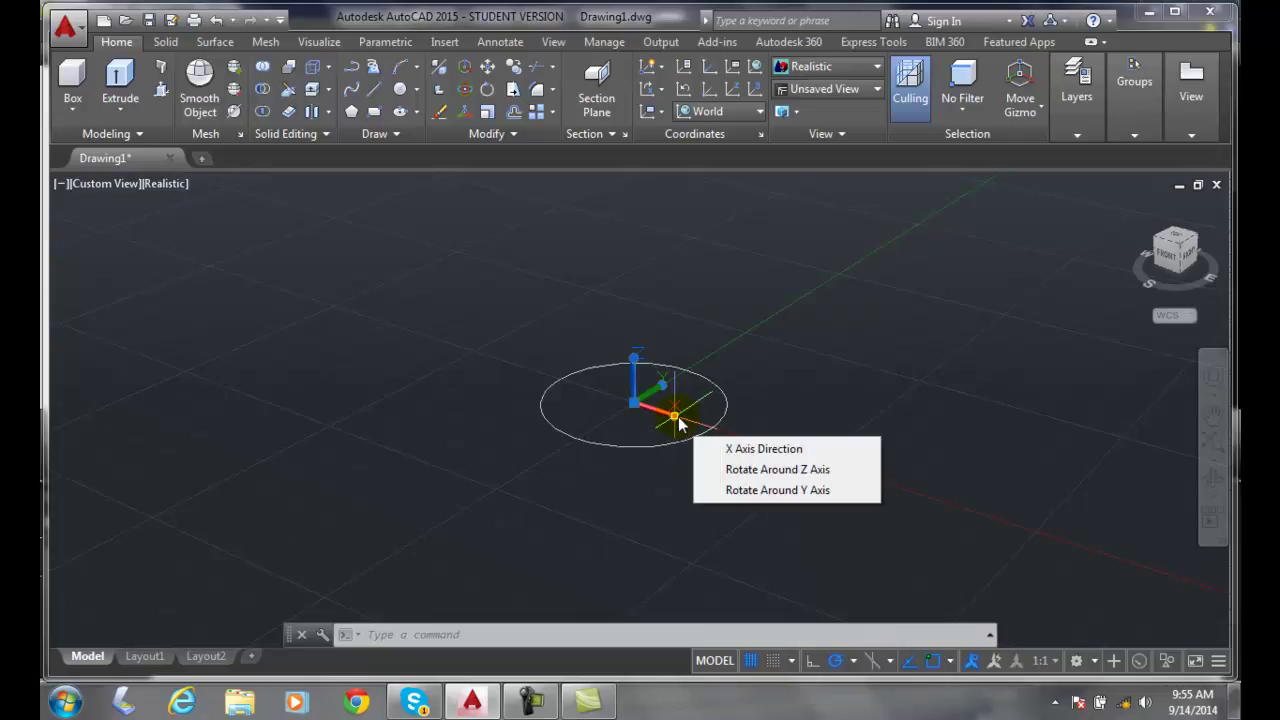
{"action": "left_click", "coordinate": [732, 451]}
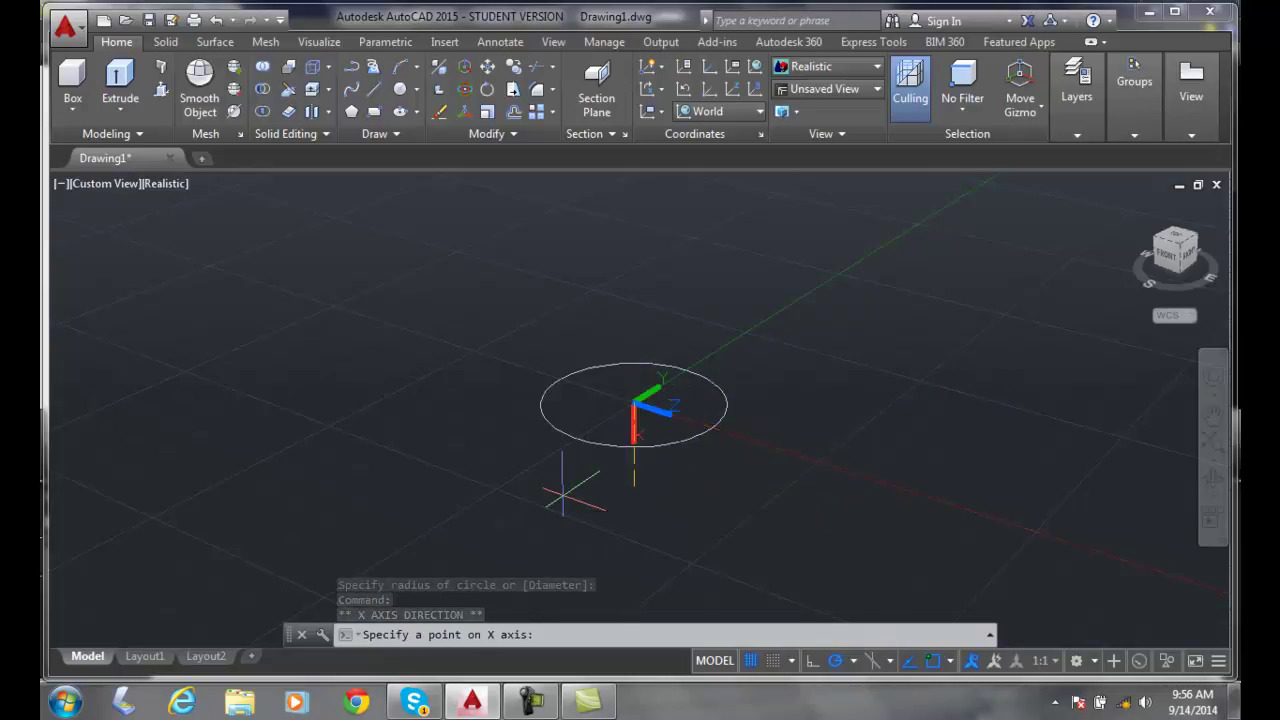
{"action": "key", "text": "Escape"}
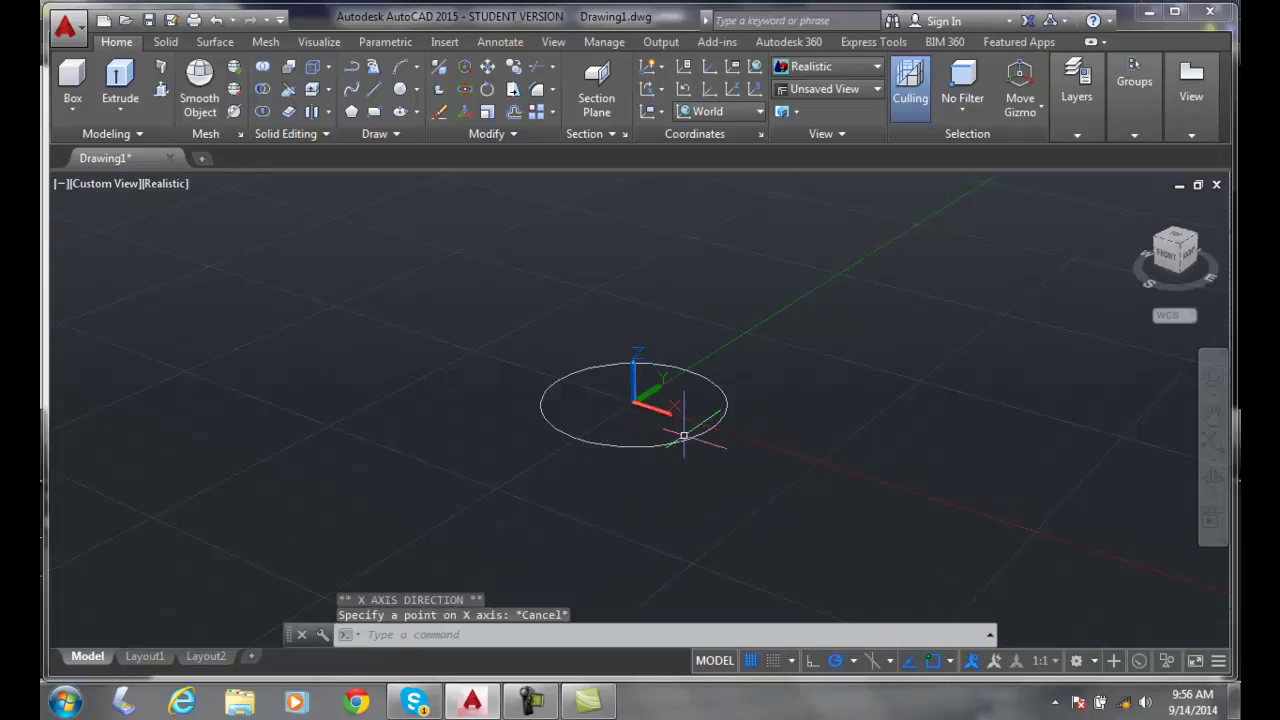
{"action": "left_click", "coordinate": [636, 403]}
{"action": "mouse_move", "coordinate": [637, 403]}
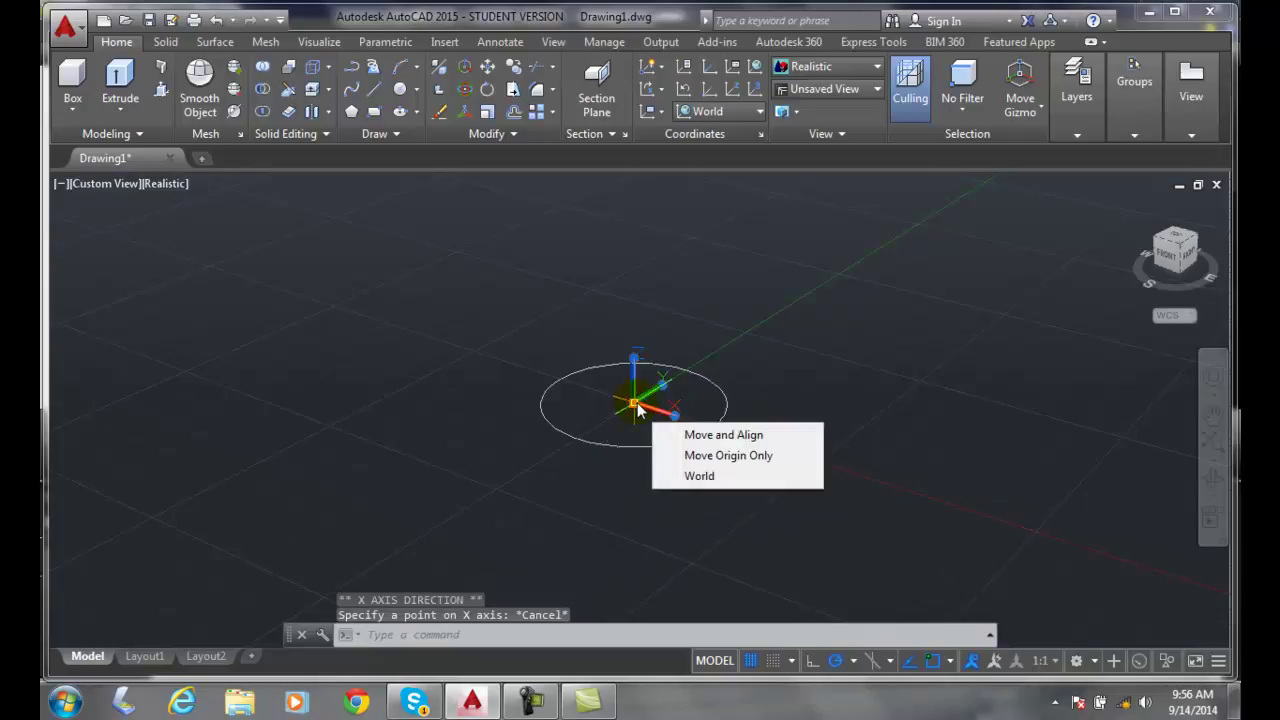
{"action": "right_click", "coordinate": [651, 412]}
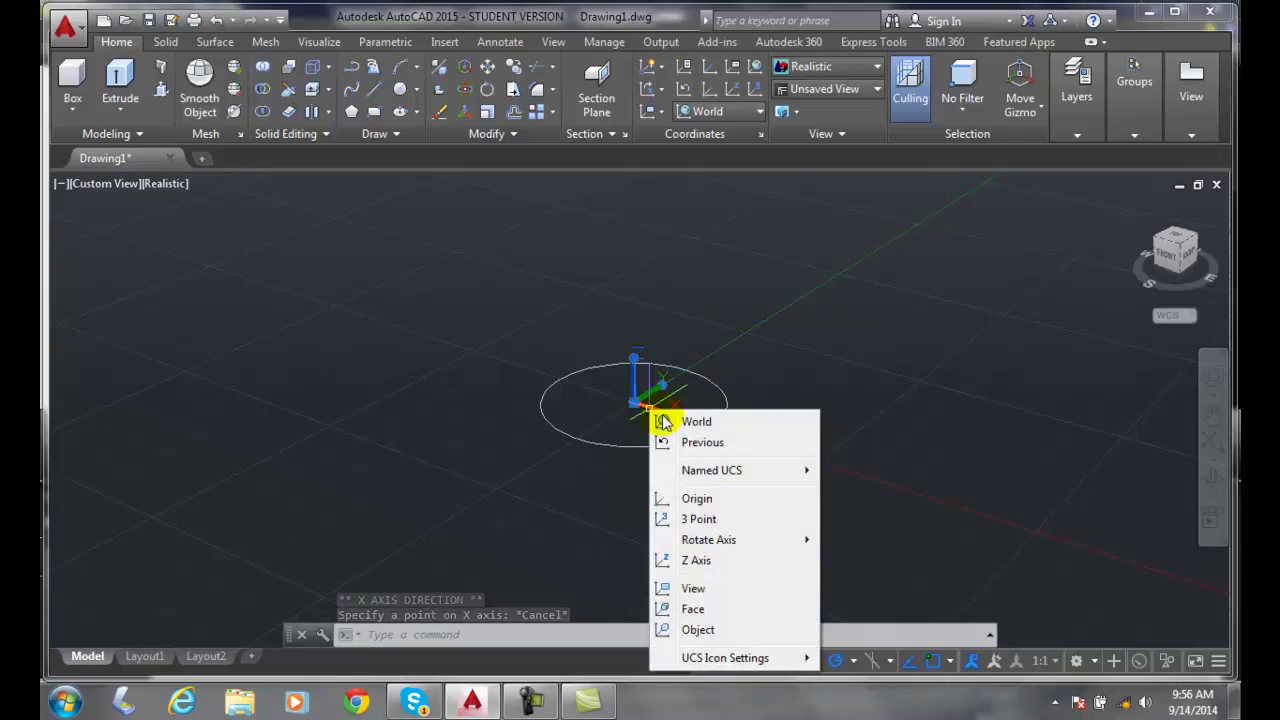
{"action": "mouse_move", "coordinate": [768, 549]}
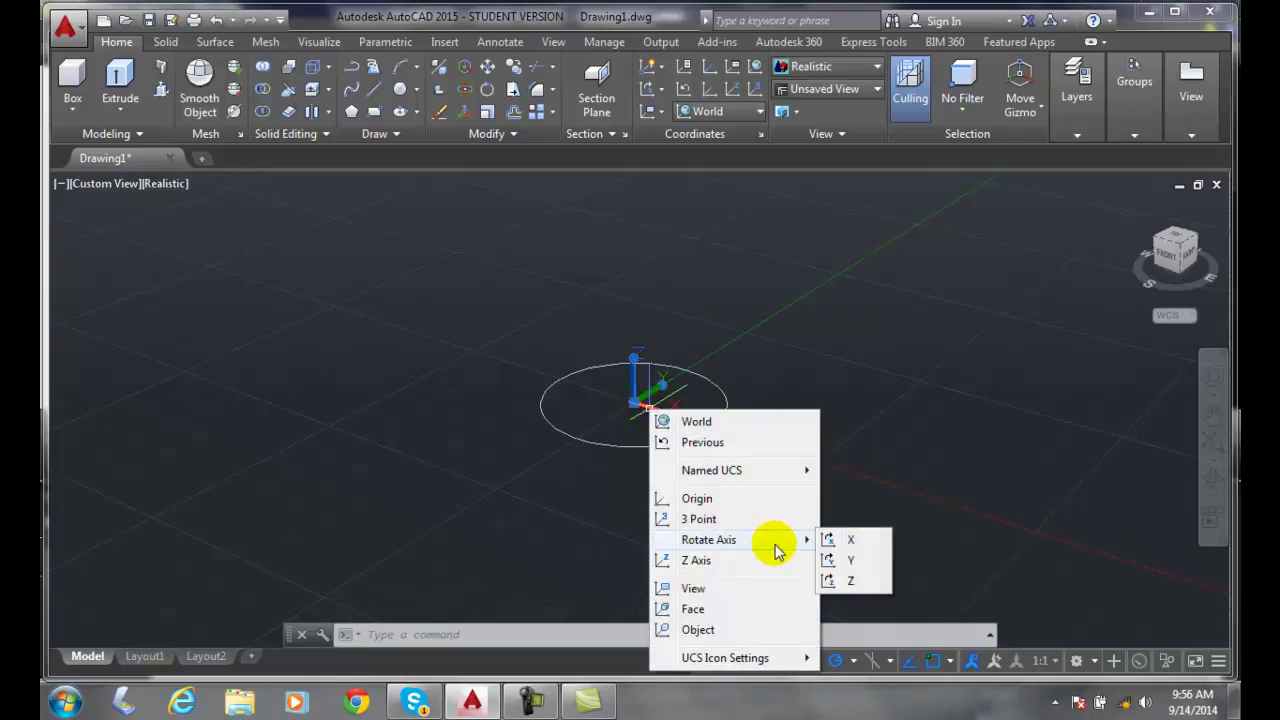
{"action": "left_click", "coordinate": [853, 540]}
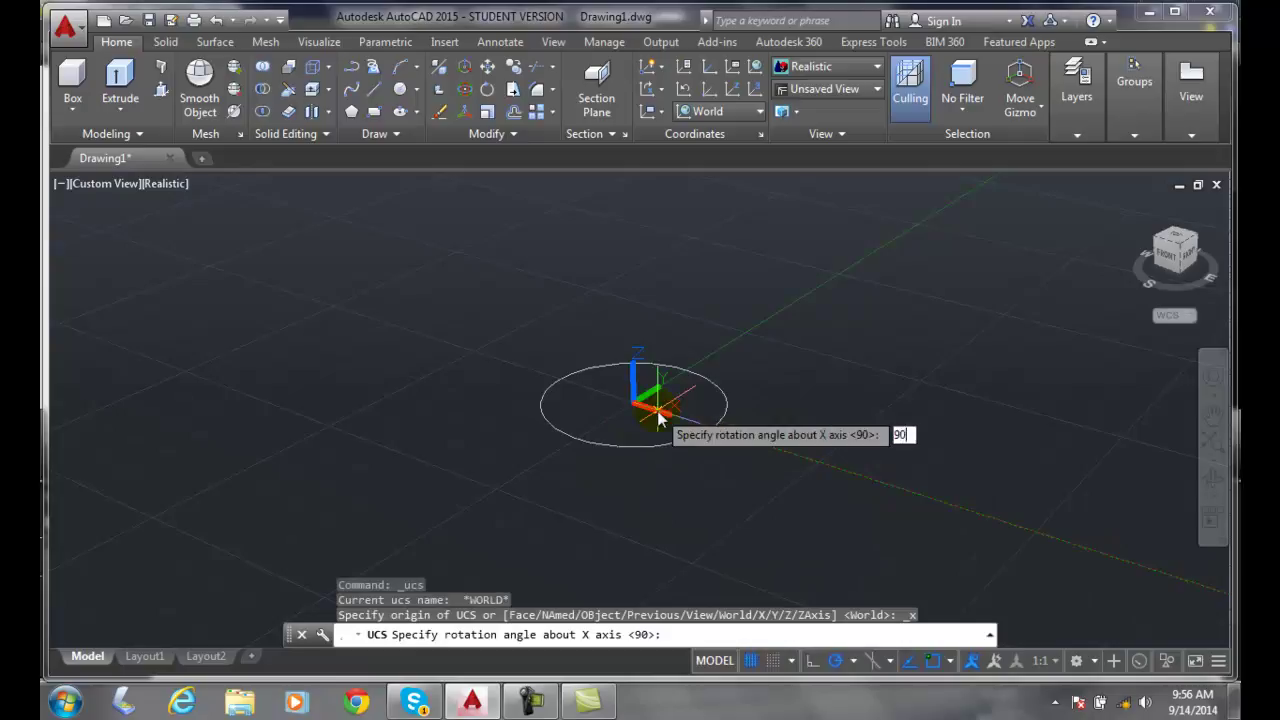
{"action": "key", "text": "Return"}
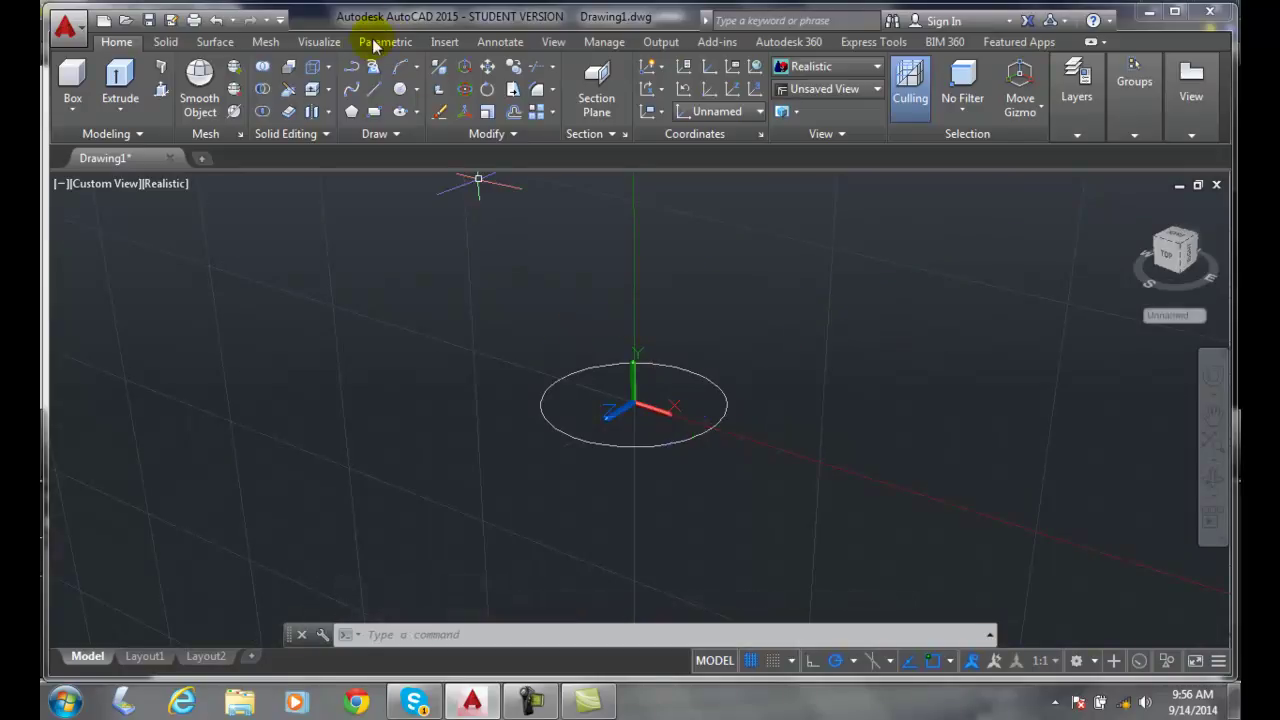
{"action": "left_click", "coordinate": [375, 91]}
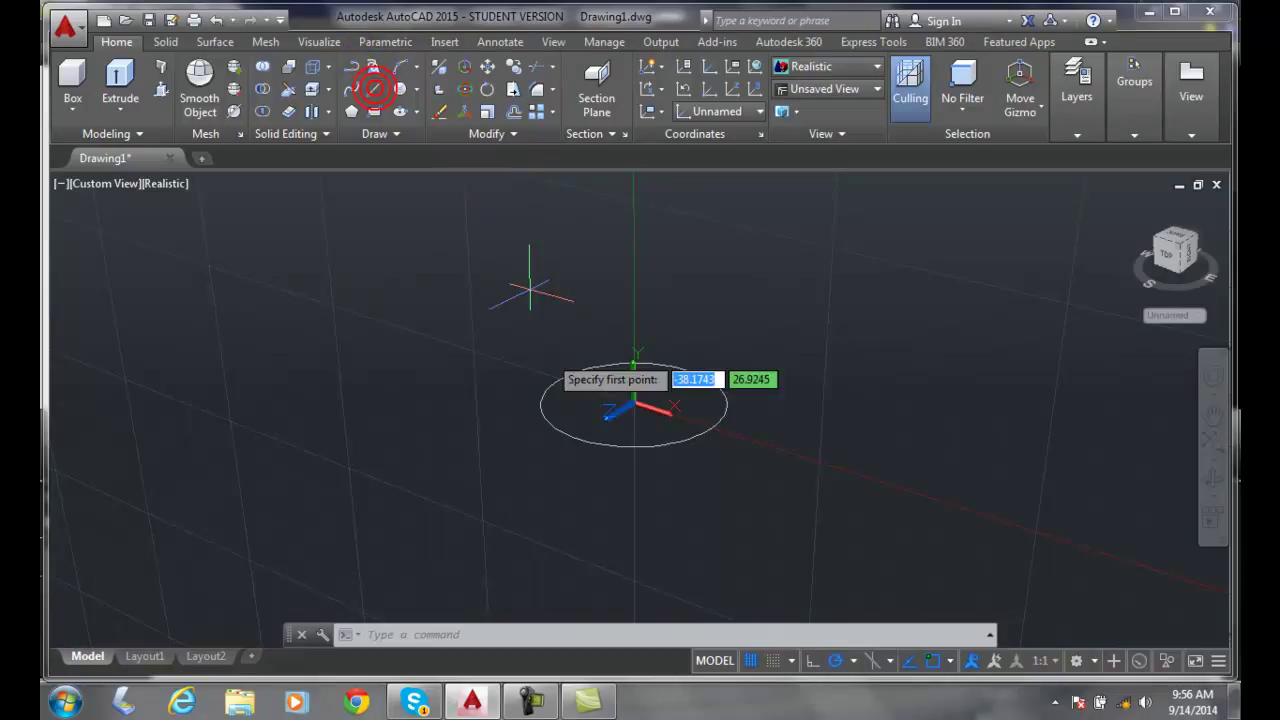
{"action": "type", "text": "0,0"}
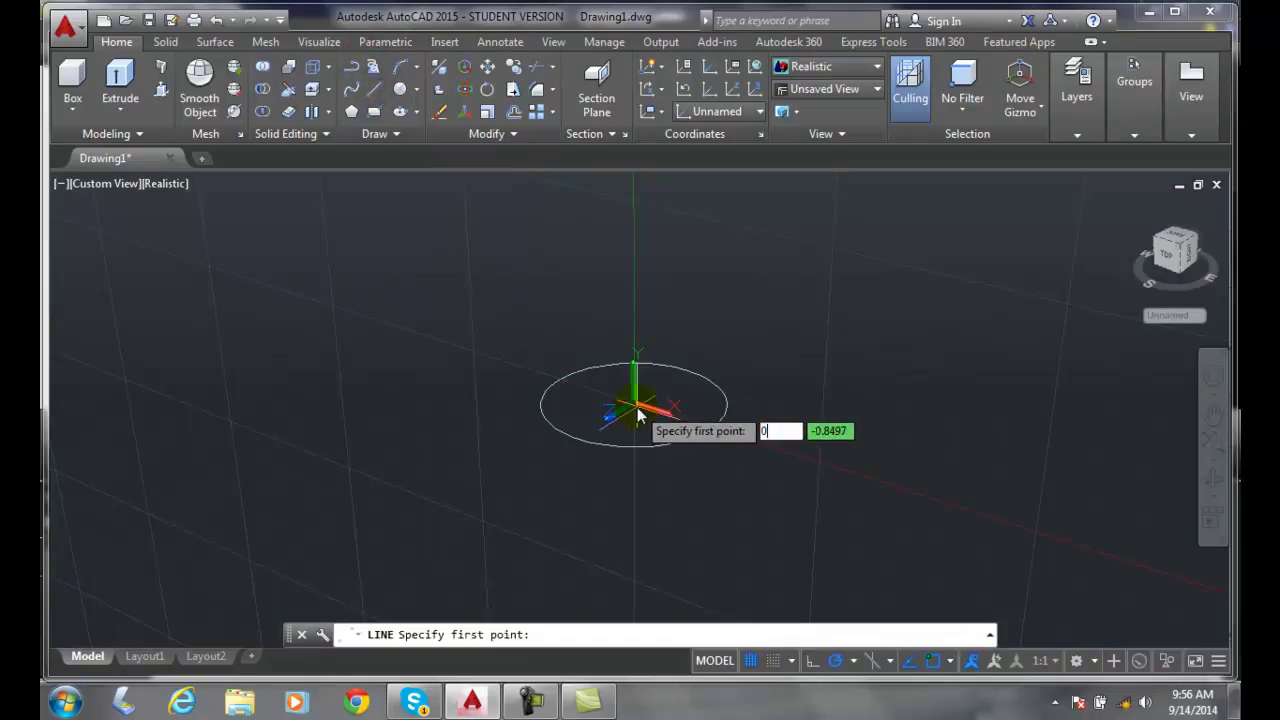
{"action": "key", "text": "Return"}
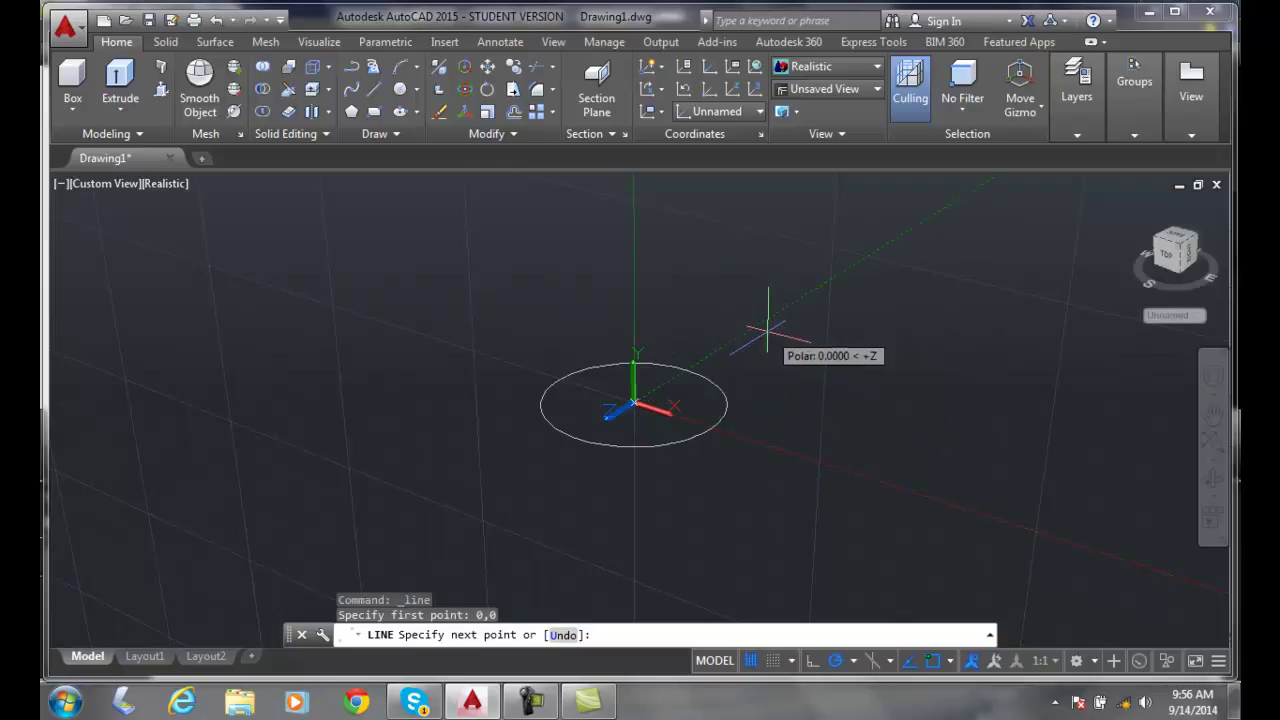
{"action": "left_click", "coordinate": [736, 336]}
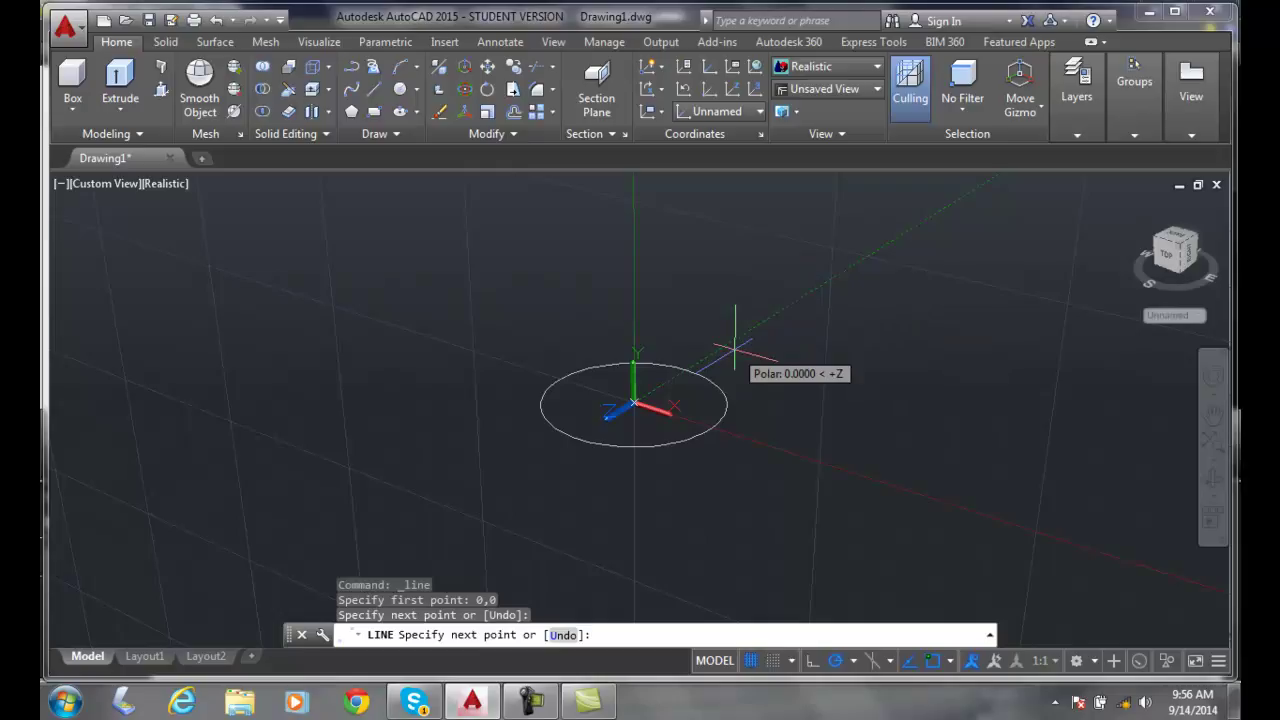
{"action": "left_click", "coordinate": [745, 309]}
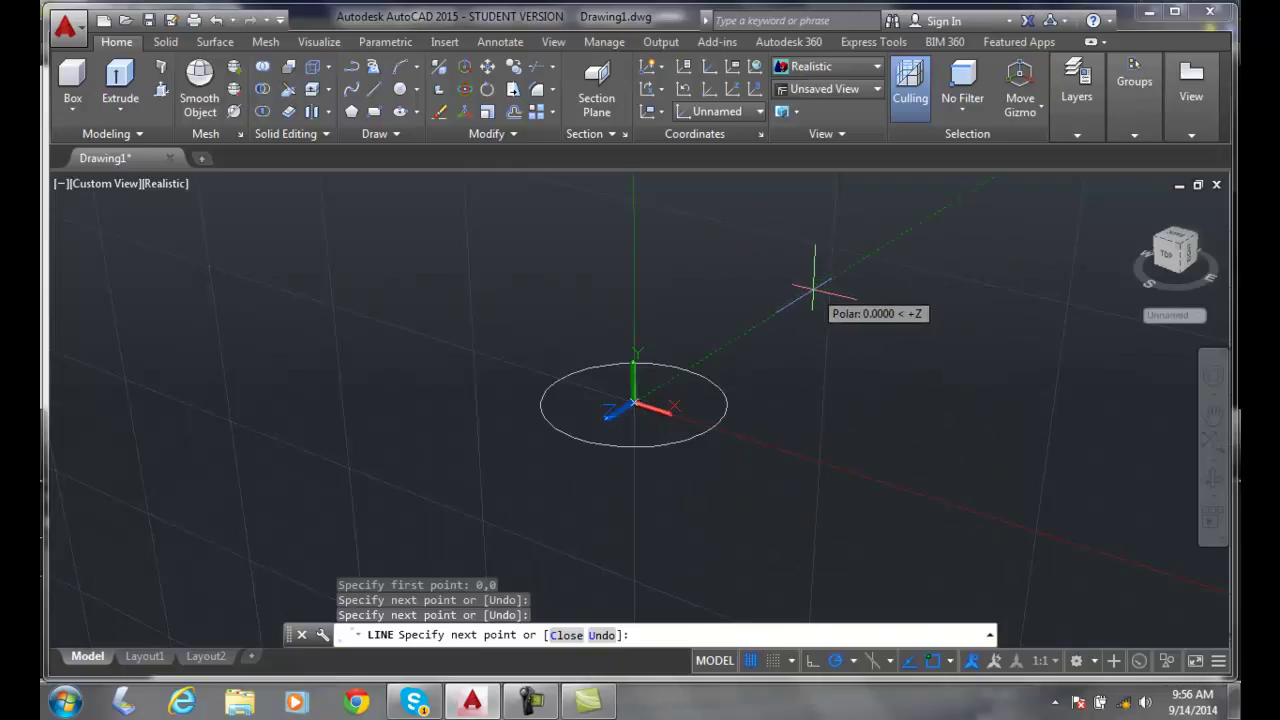
{"action": "key", "text": "Escape"}
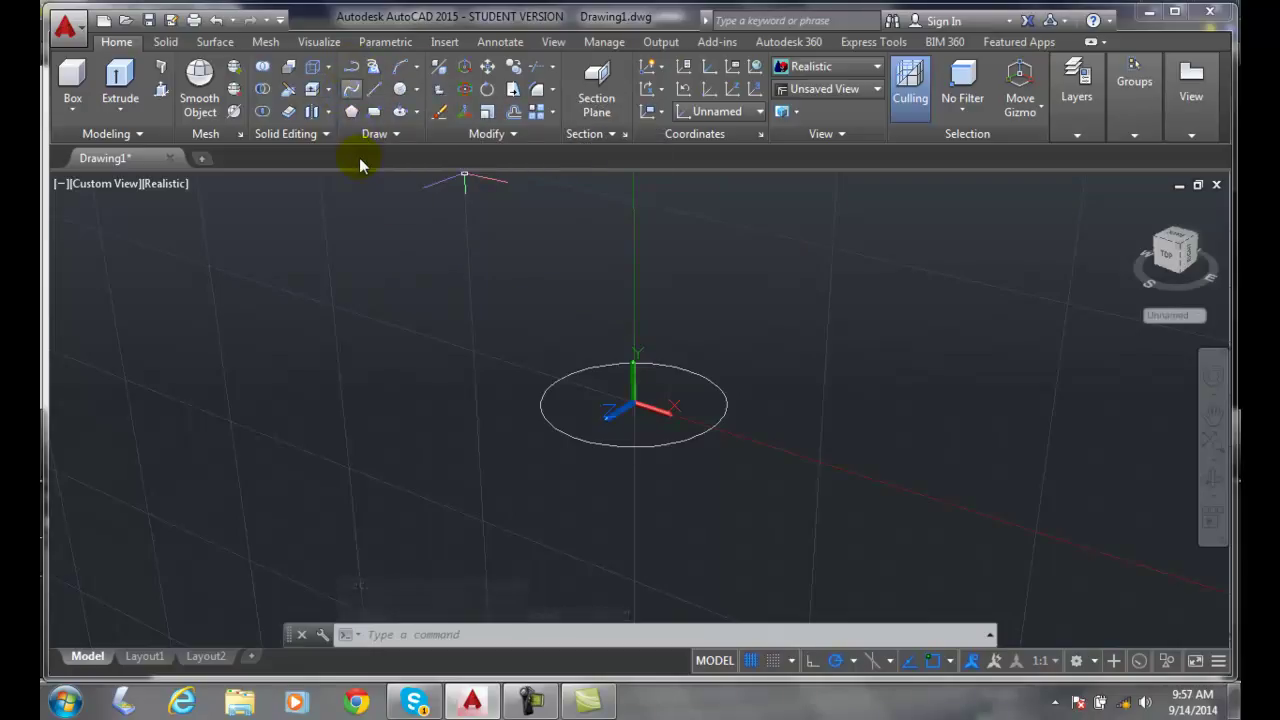
Draw a polyline from the circle's centre that bends up-right, then rises vertically near the top.
{"action": "left_click", "coordinate": [349, 67]}
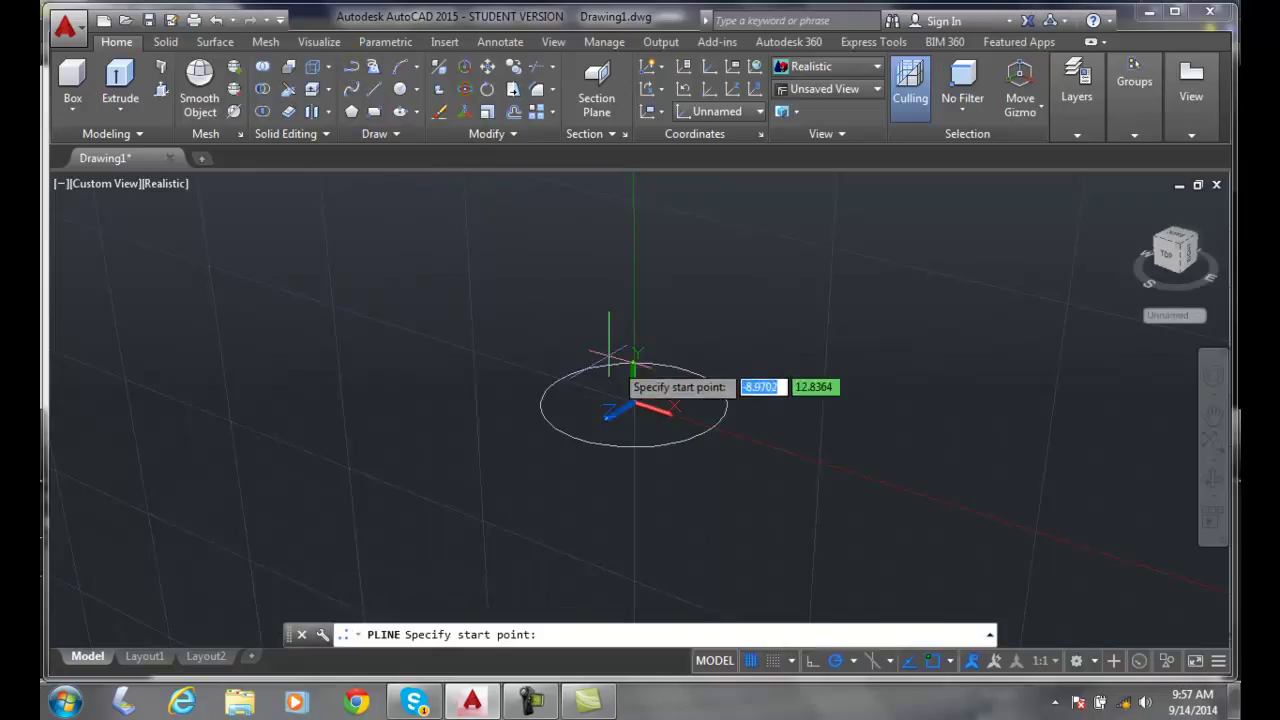
{"action": "left_click", "coordinate": [634, 403]}
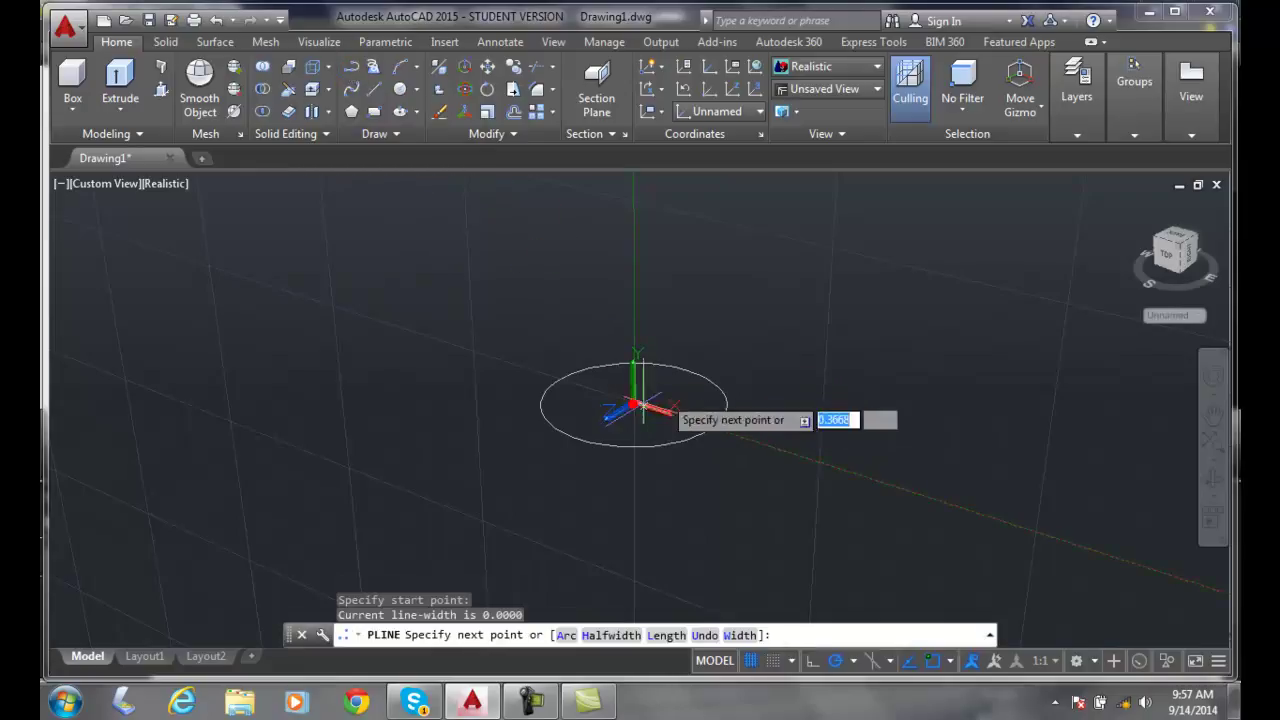
{"action": "left_click", "coordinate": [765, 326]}
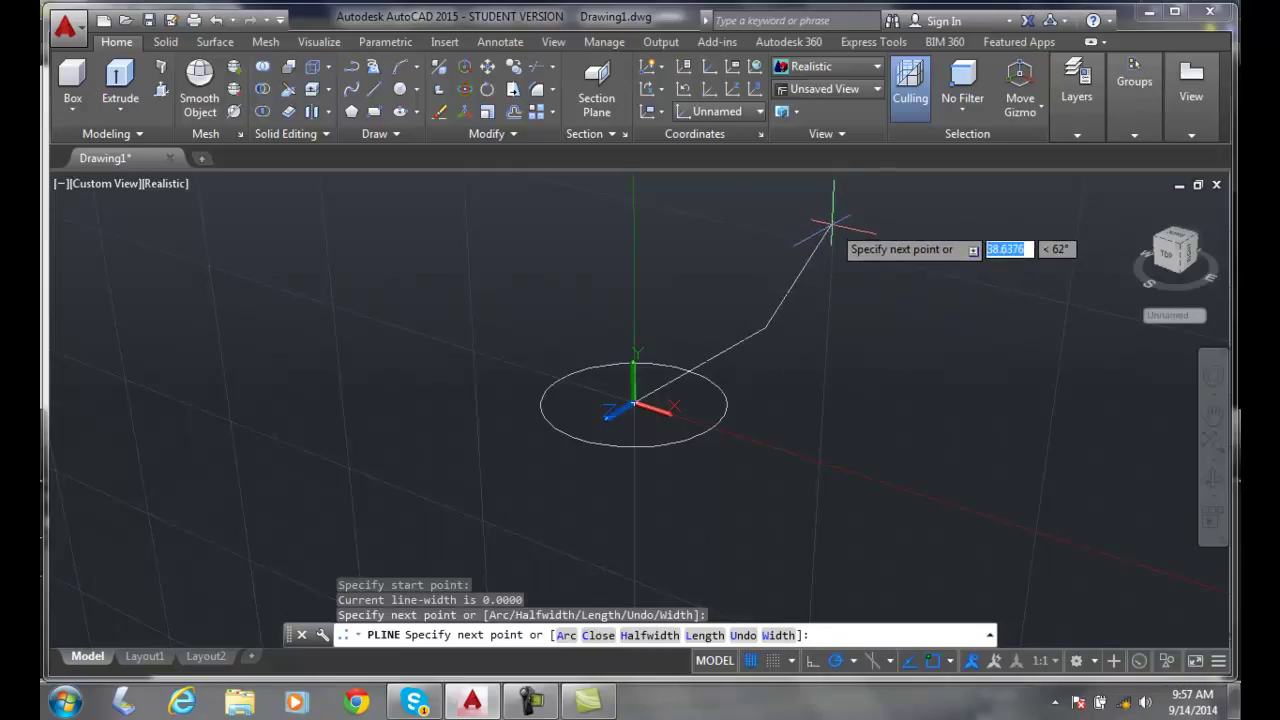
{"action": "left_click", "coordinate": [829, 240]}
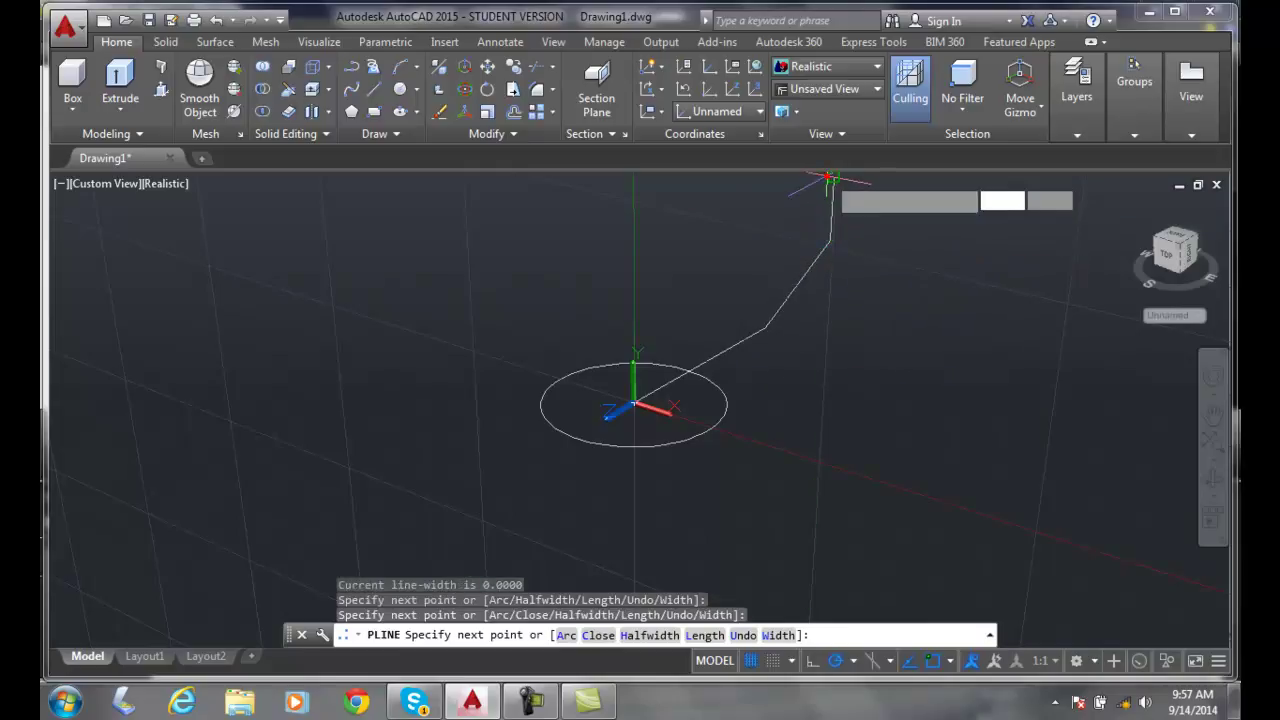
{"action": "left_click", "coordinate": [831, 177]}
{"action": "key", "text": "Return"}
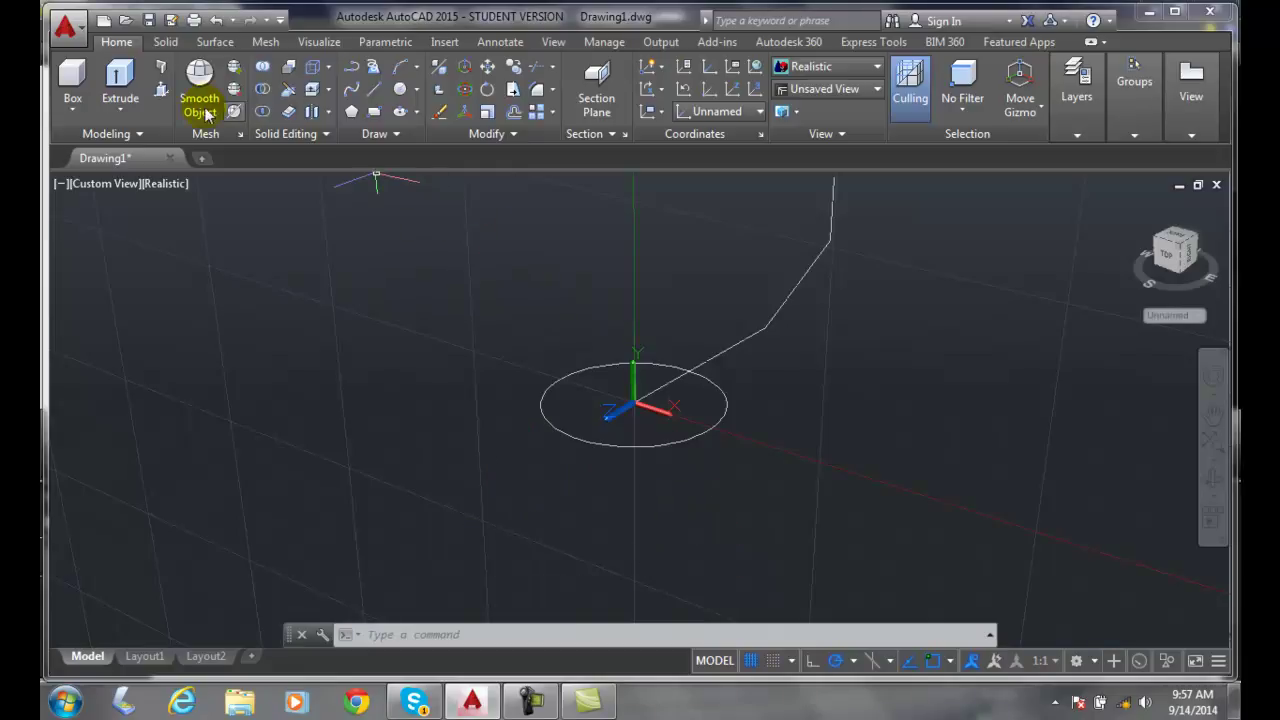
Extrude the circle along the bent polyline using the Path option.
{"action": "left_click", "coordinate": [119, 75]}
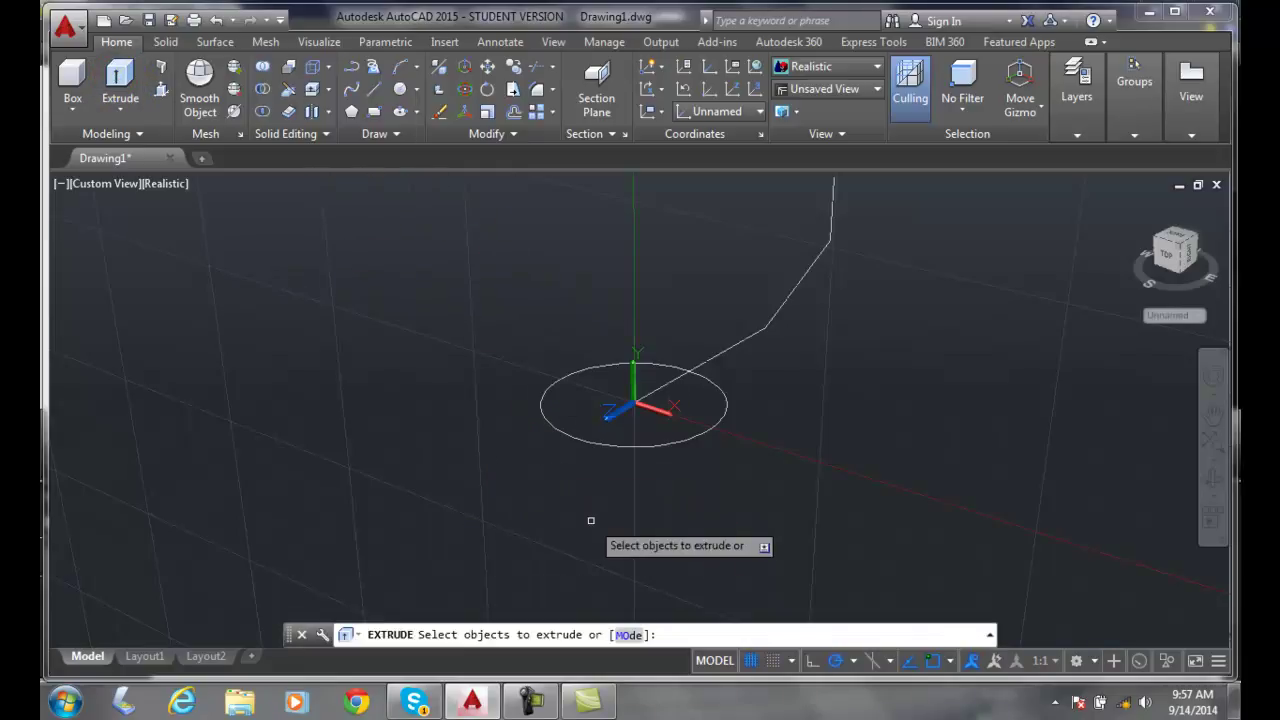
{"action": "left_click", "coordinate": [624, 445]}
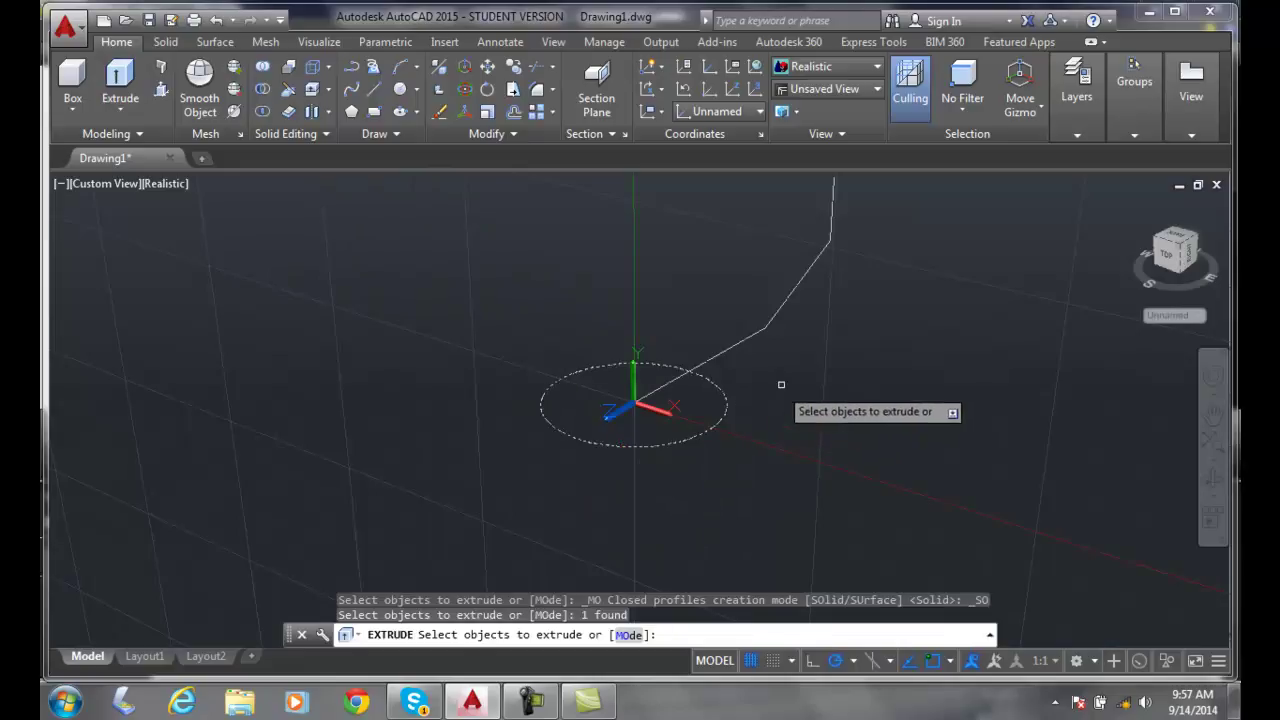
{"action": "key", "text": "Return"}
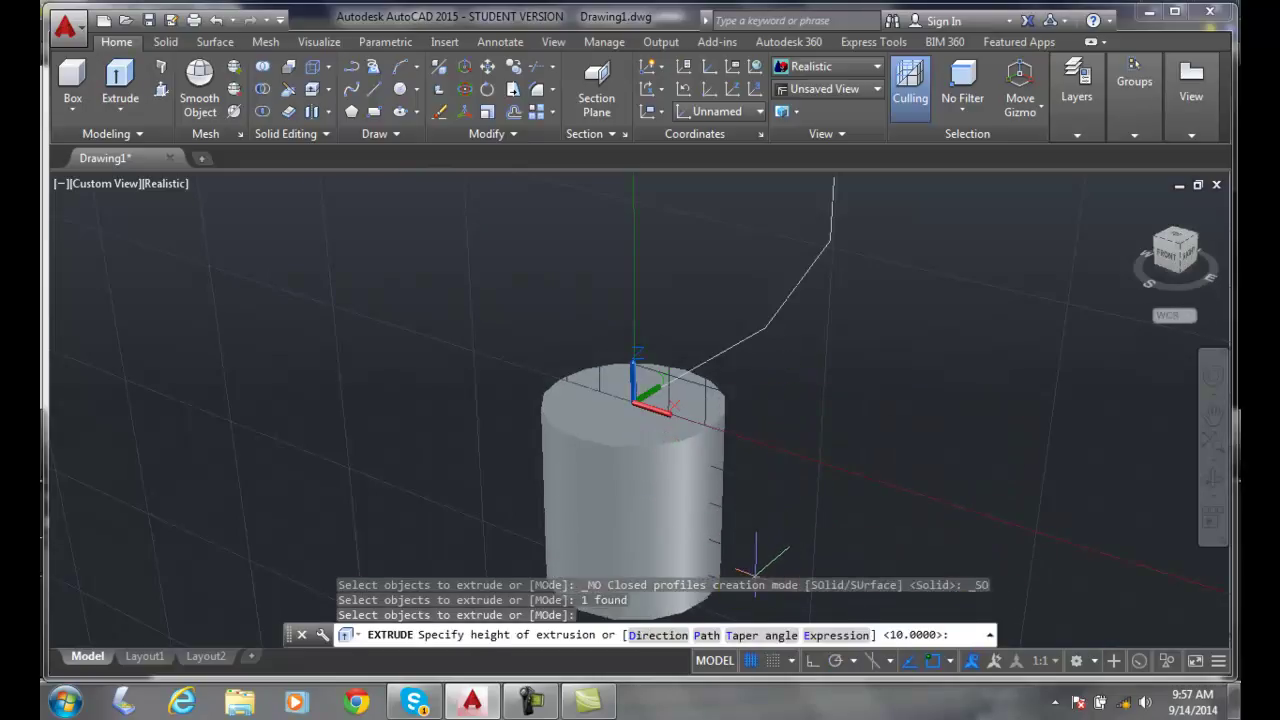
{"action": "left_click", "coordinate": [705, 636]}
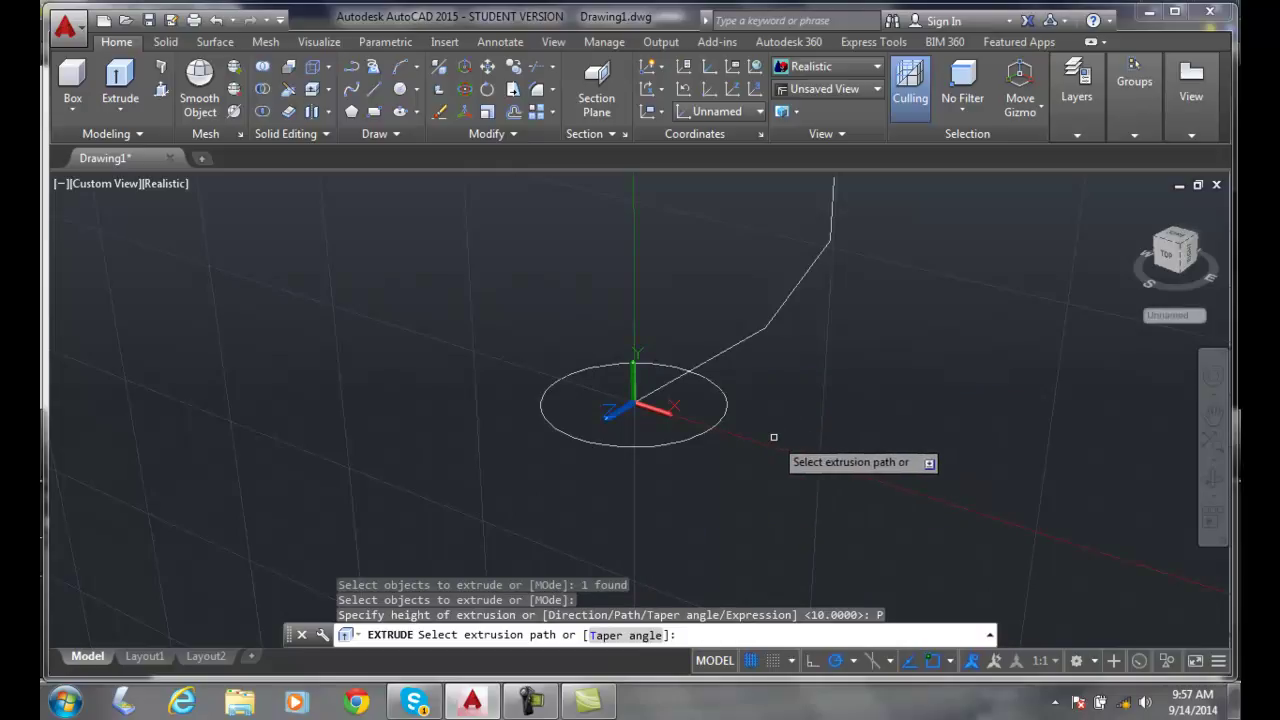
{"action": "left_click", "coordinate": [789, 297]}
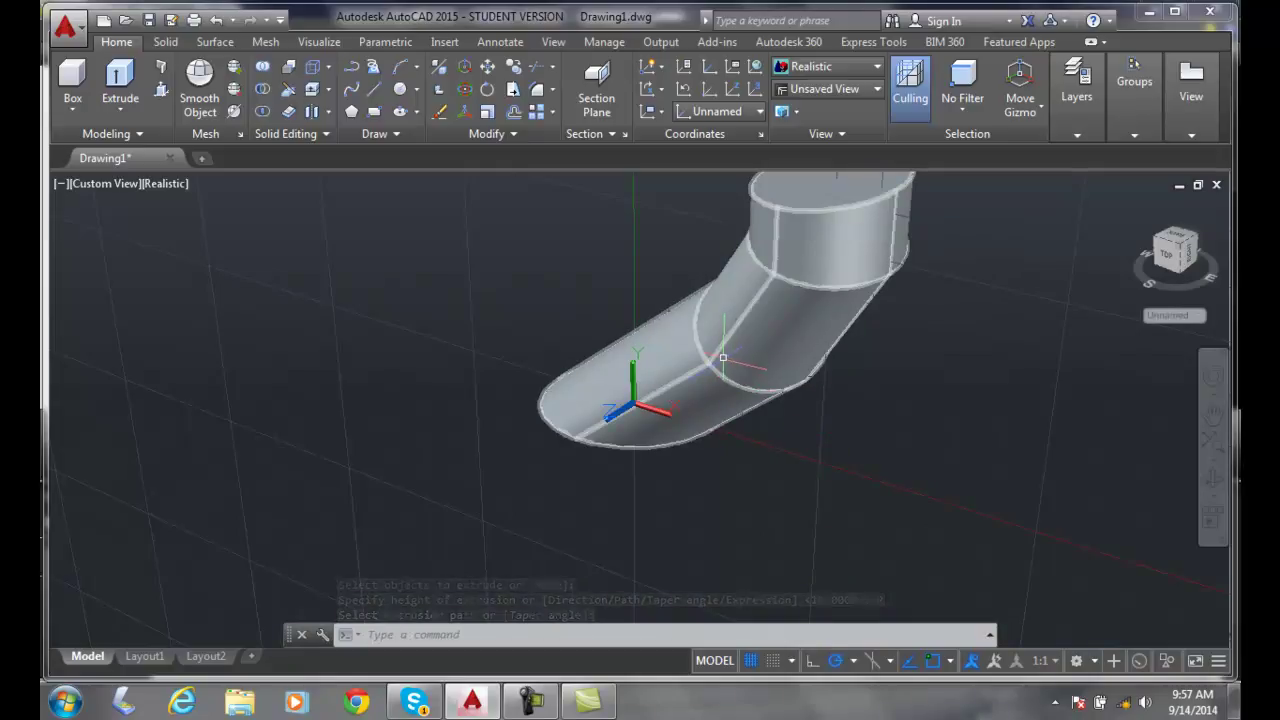
{"action": "scroll", "coordinate": [718, 358], "scroll_direction": "down", "scroll_amount": 2}
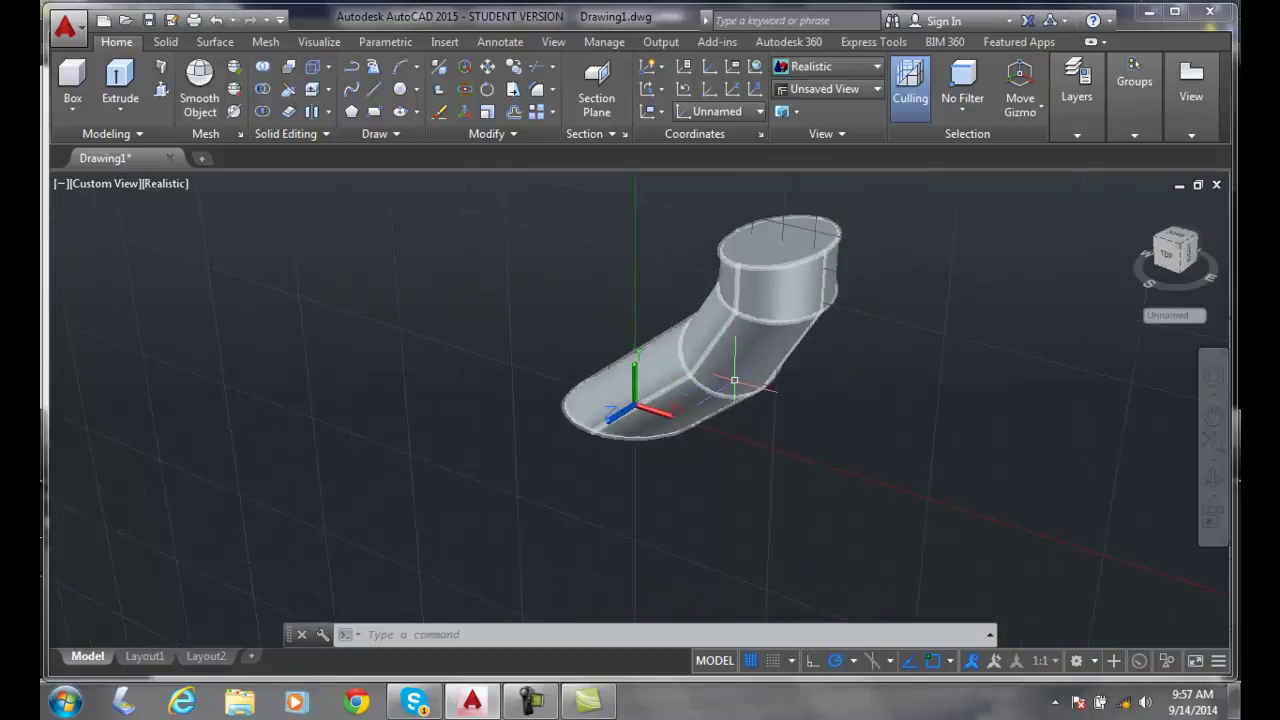
{"action": "key", "text": "Escape"}
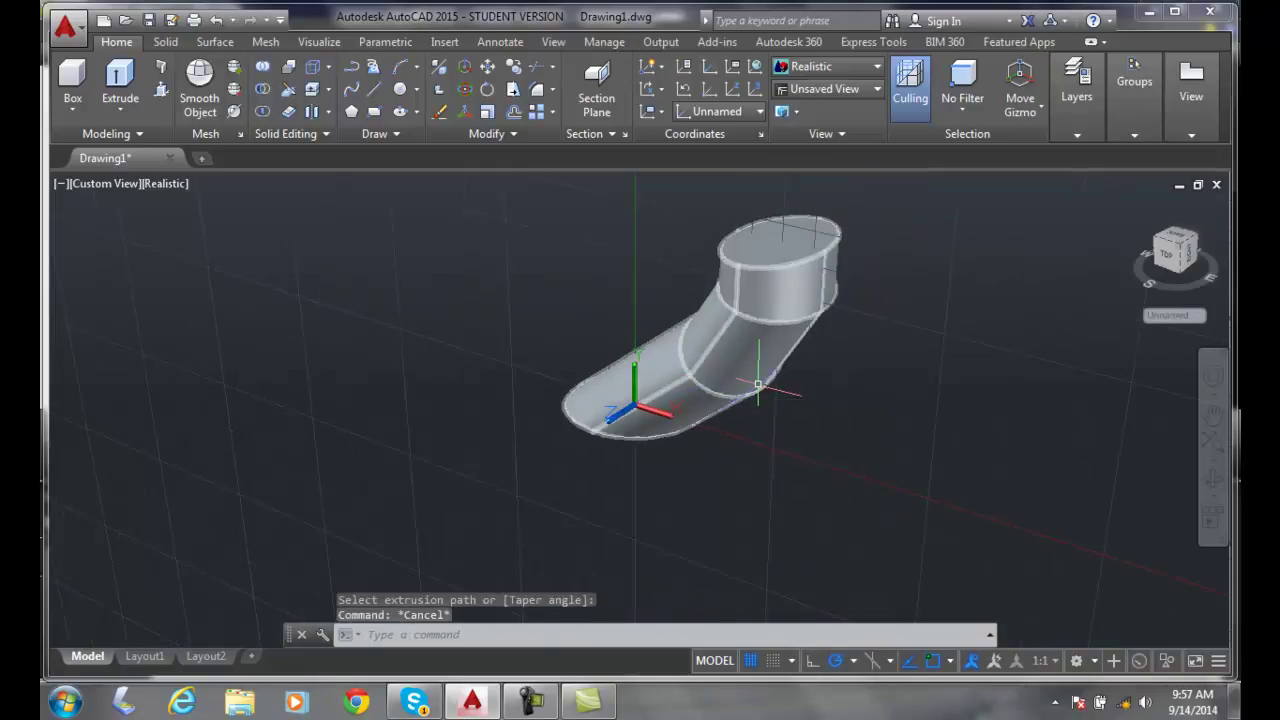
Undo the extrusion, copy the circle and polyline to the right, then delete the copied polyline.
{"action": "left_click", "coordinate": [215, 21]}
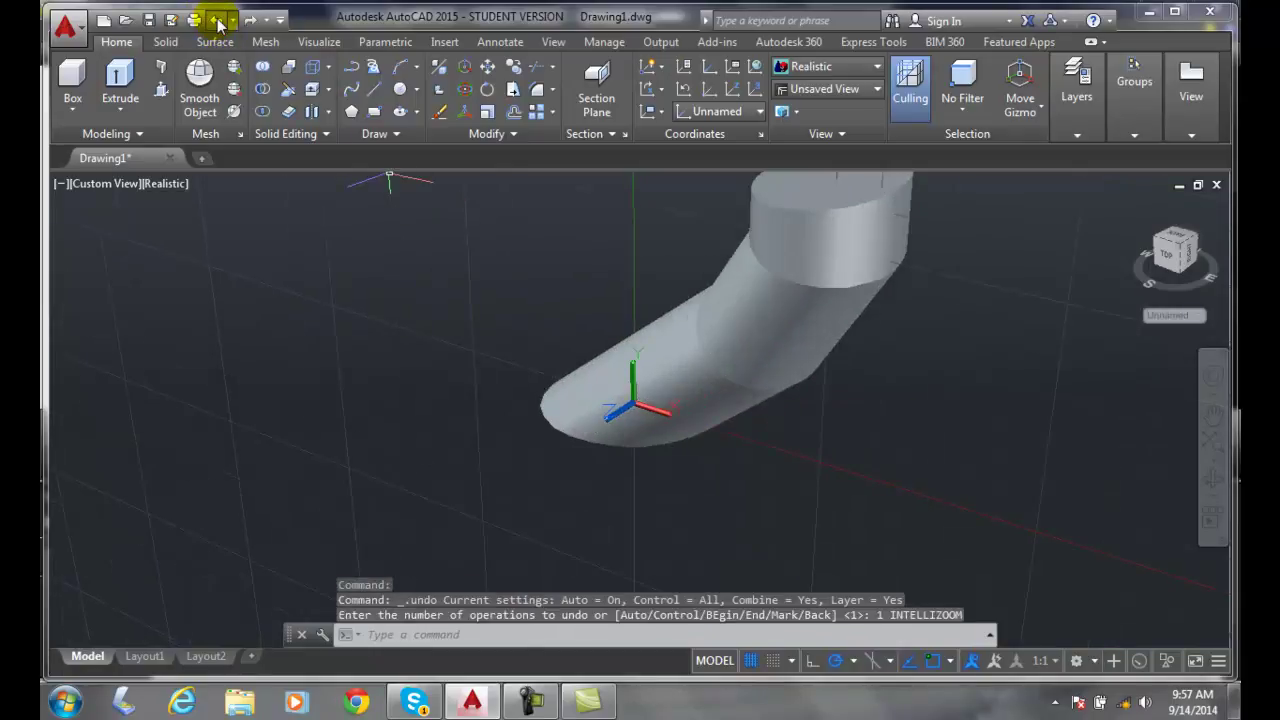
{"action": "left_click", "coordinate": [215, 21]}
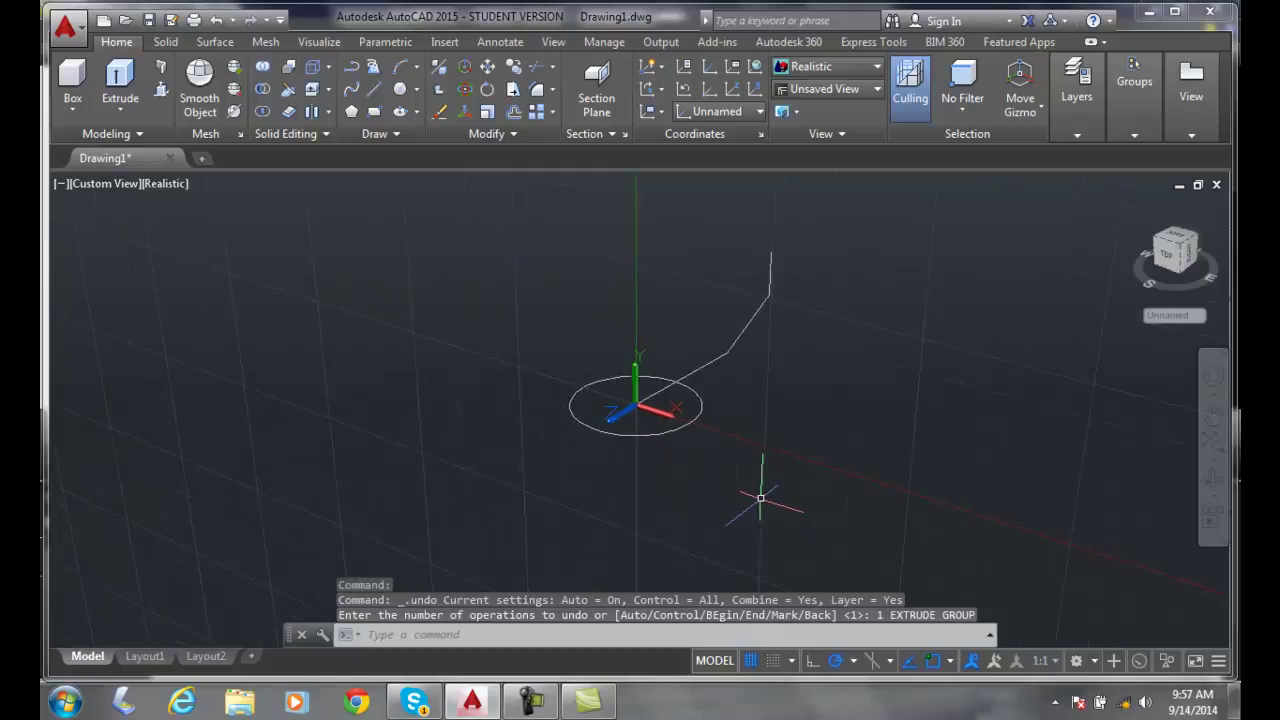
{"action": "type", "text": "CP"}
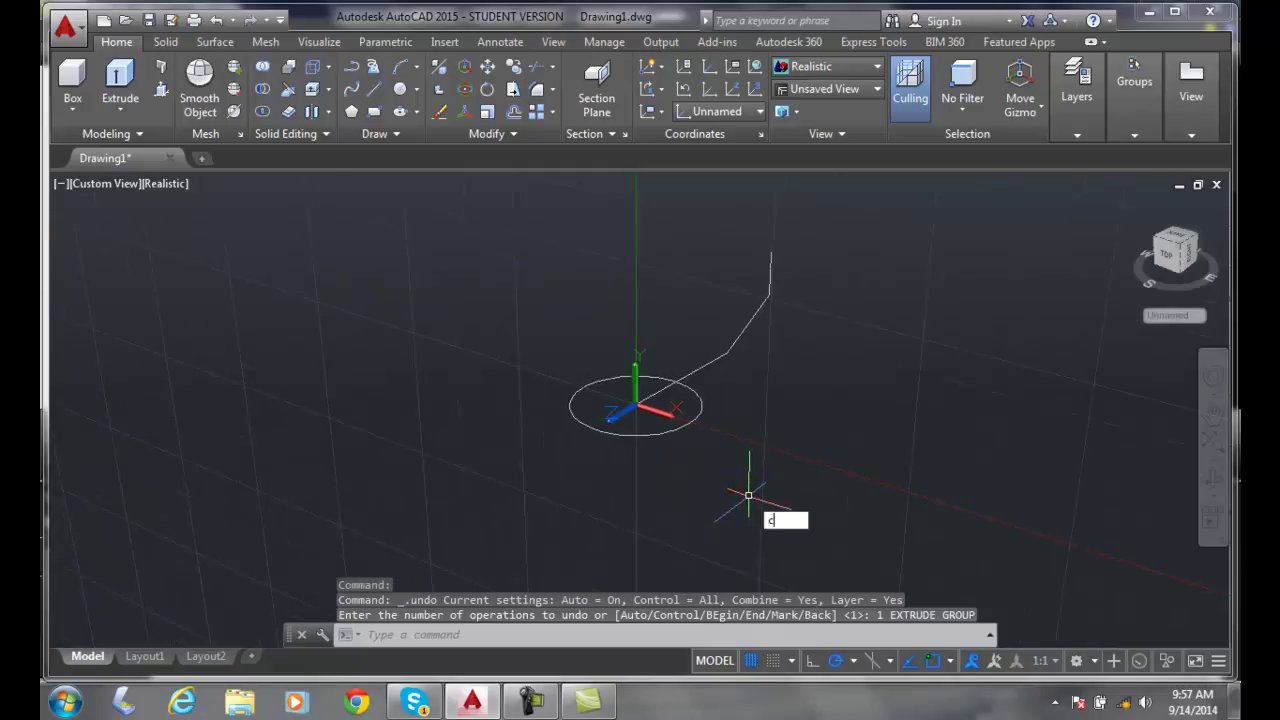
{"action": "key", "text": "Return"}
{"action": "left_click", "coordinate": [740, 485]}
{"action": "left_click", "coordinate": [600, 372]}
{"action": "key", "text": "Return"}
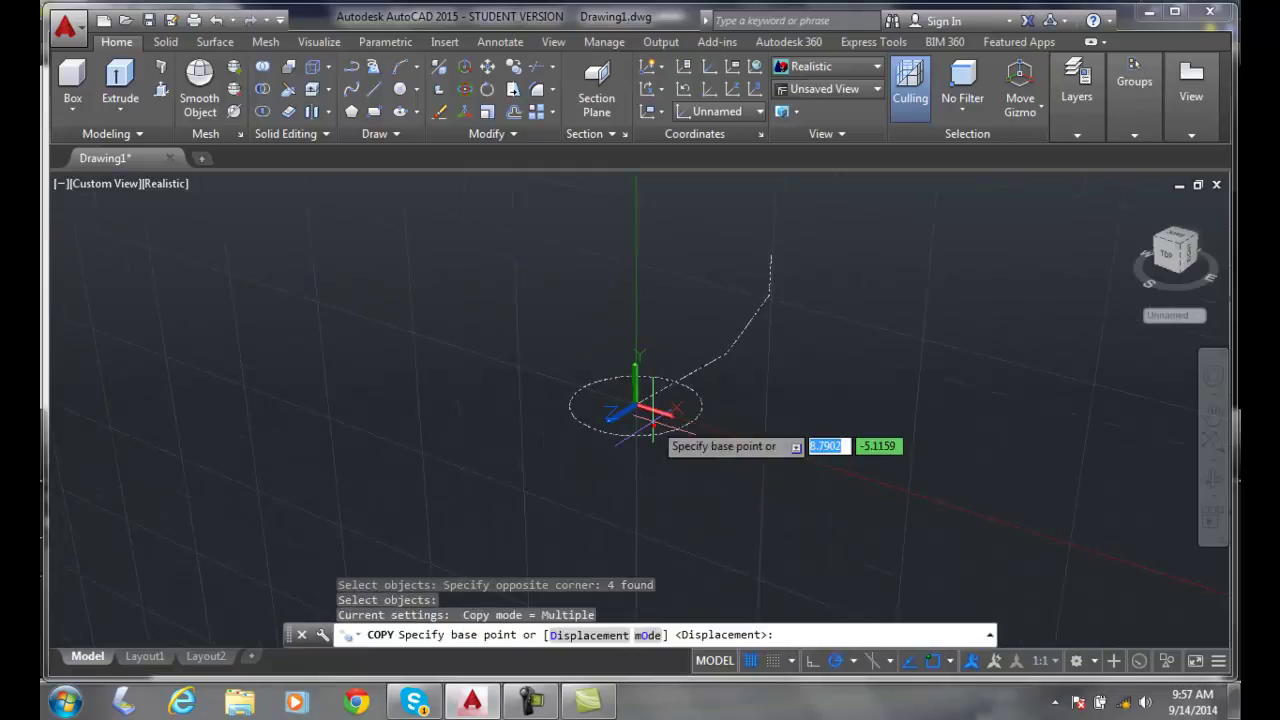
{"action": "left_click", "coordinate": [636, 406]}
{"action": "left_click", "coordinate": [857, 445]}
{"action": "key", "text": "Escape"}
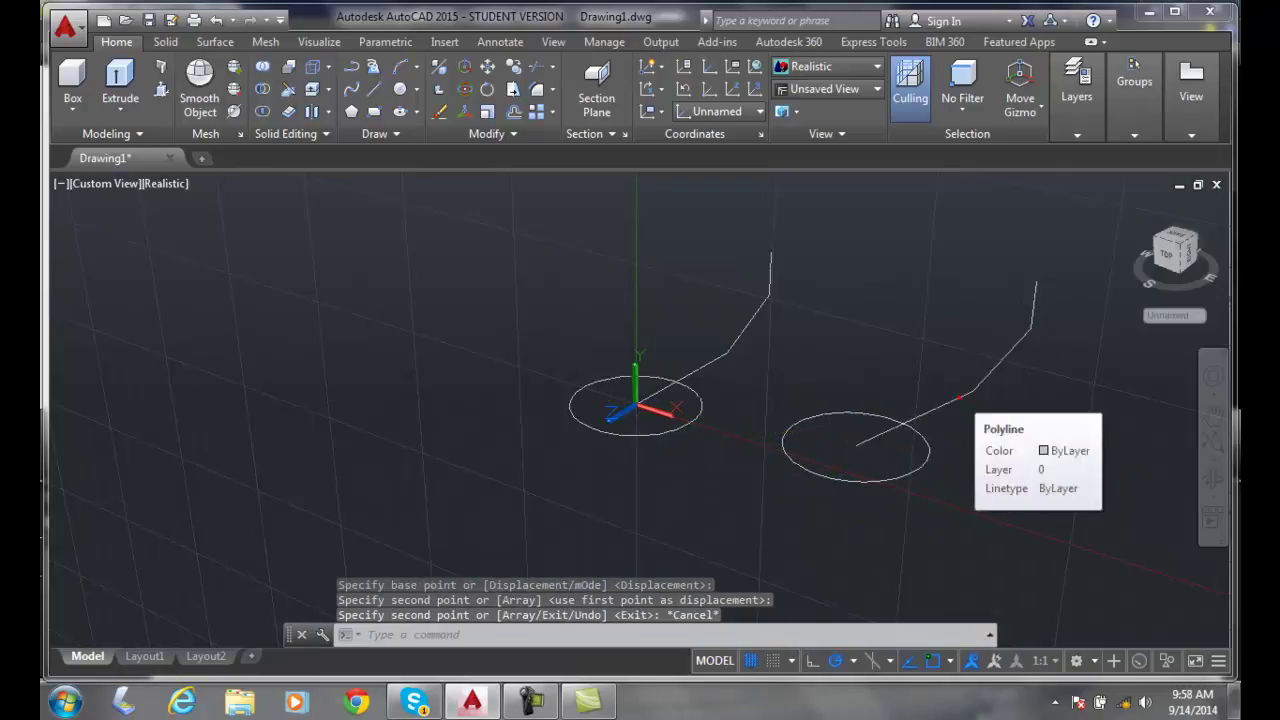
{"action": "left_click", "coordinate": [958, 398]}
{"action": "key", "text": "Delete"}
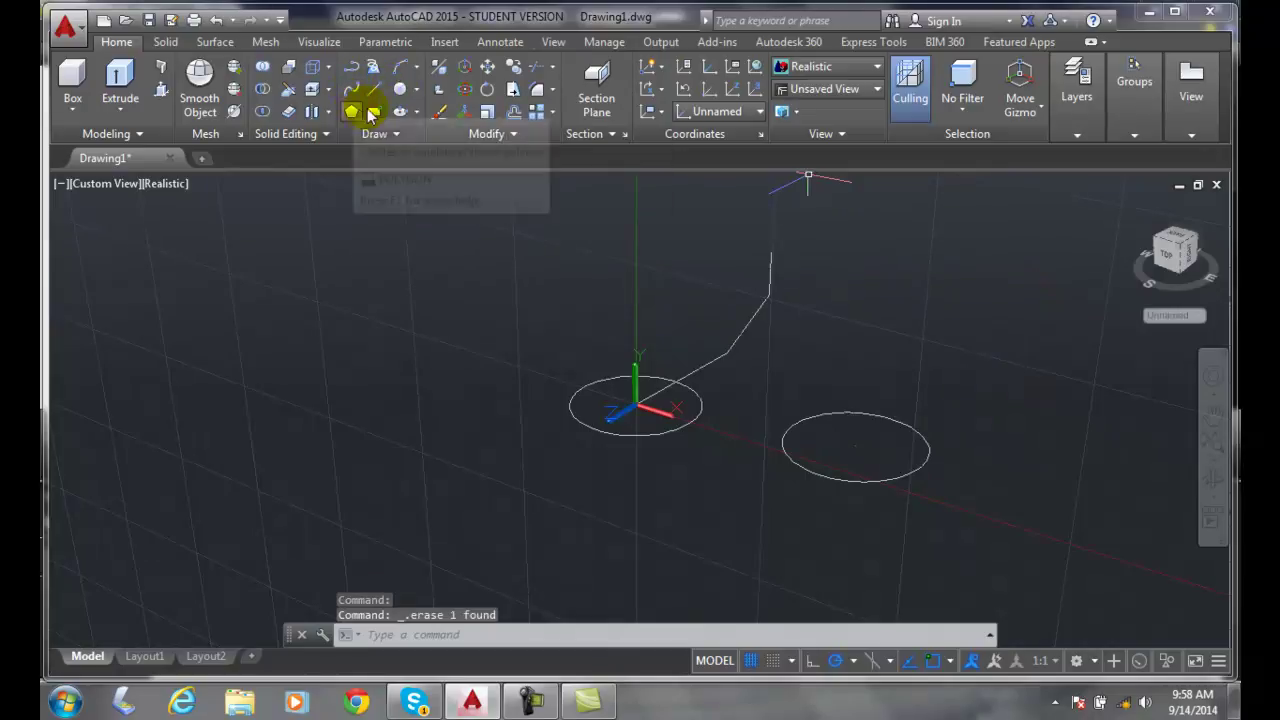
Draw a three-point arc from the right circle's centre curving up and to the right.
{"action": "left_click", "coordinate": [401, 72]}
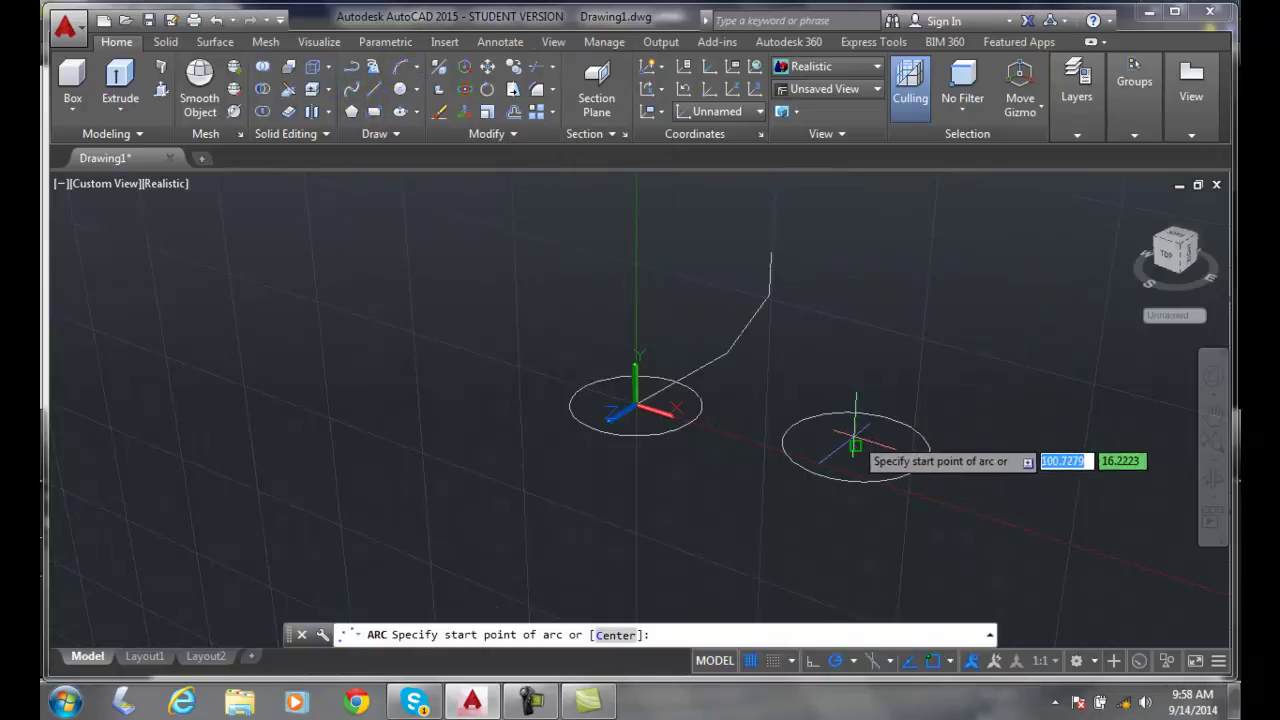
{"action": "left_click", "coordinate": [856, 443]}
{"action": "left_click", "coordinate": [976, 360]}
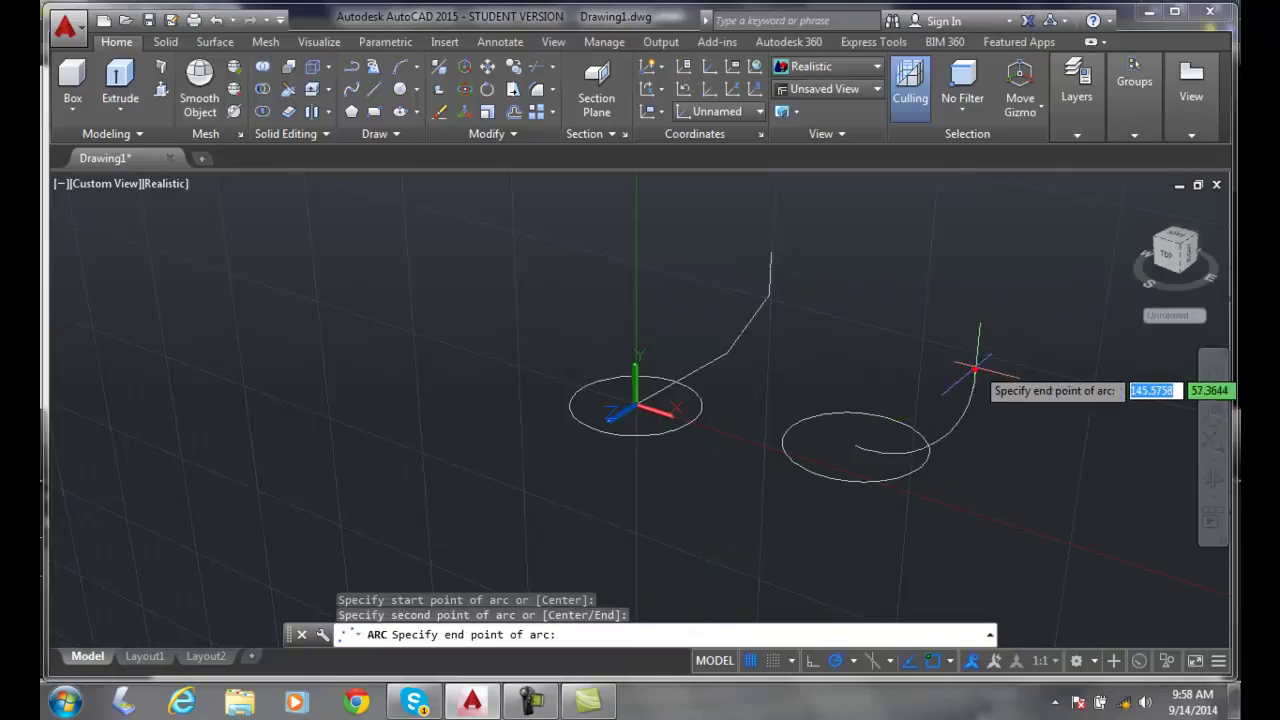
{"action": "left_click", "coordinate": [1015, 244]}
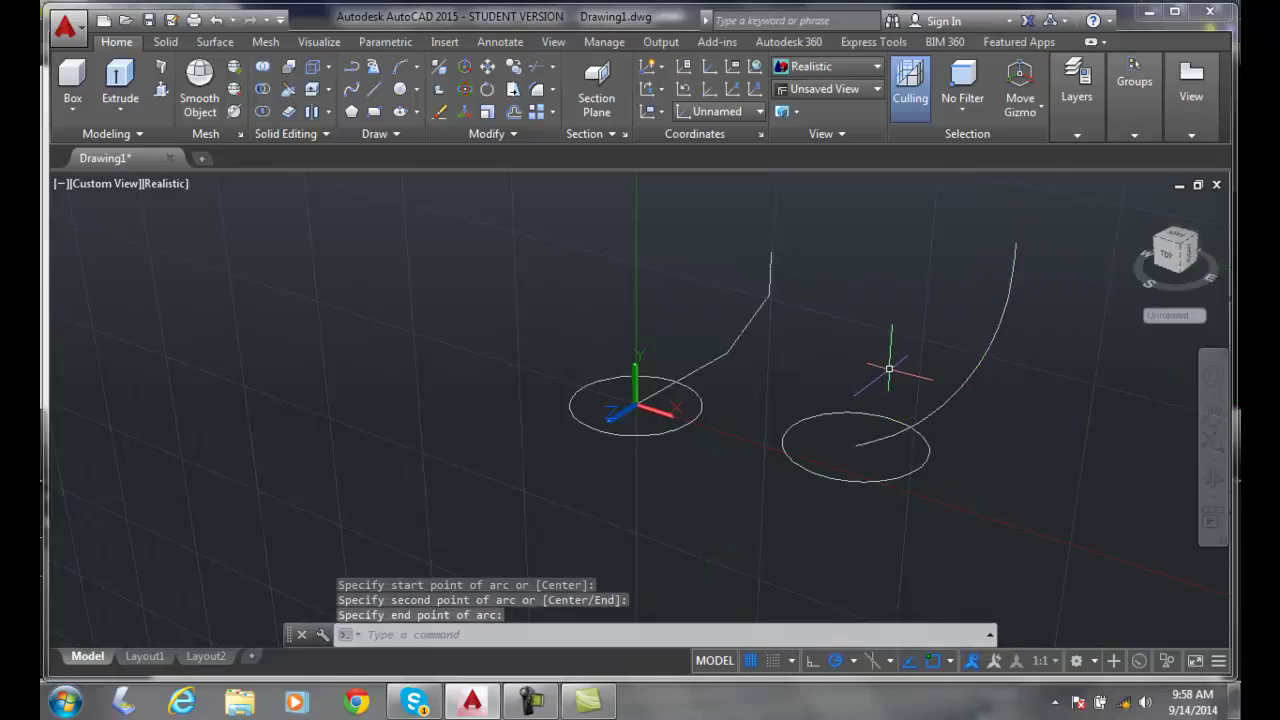
{"action": "key", "text": "Escape"}
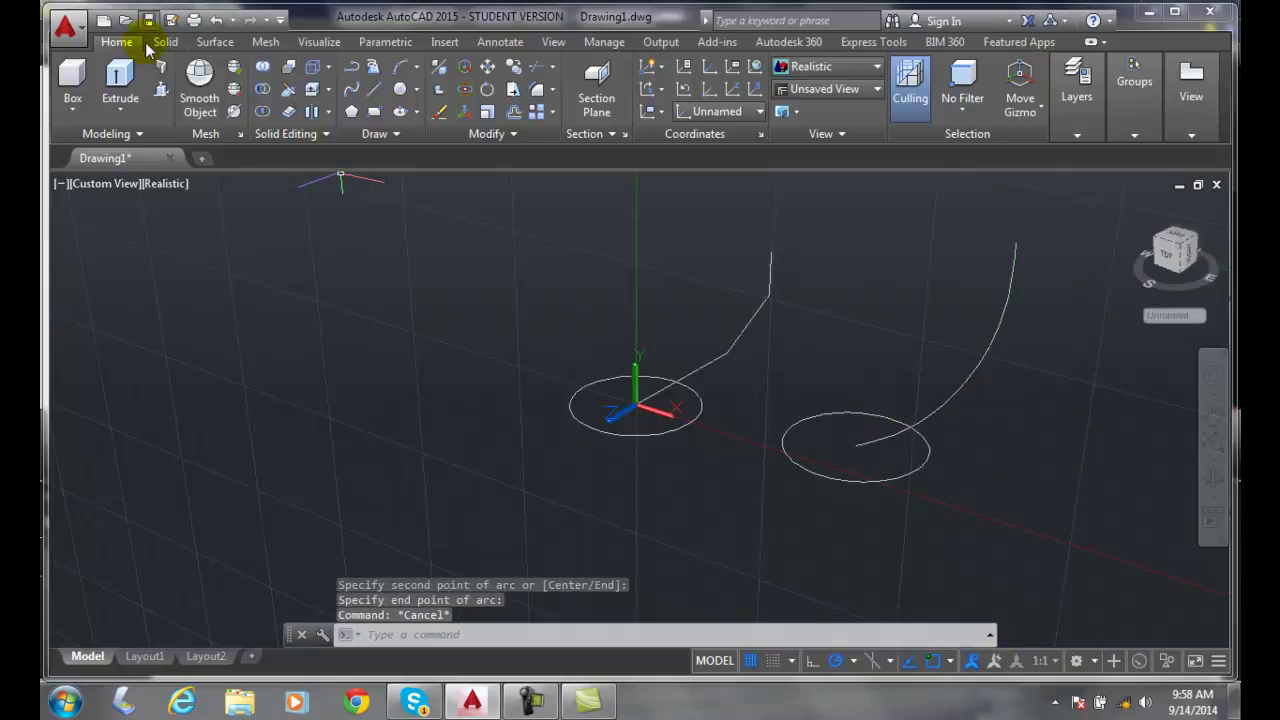
Select the right circle for extrusion, then cancel the straight extrusion.
{"action": "left_click", "coordinate": [120, 80]}
{"action": "left_click", "coordinate": [846, 480]}
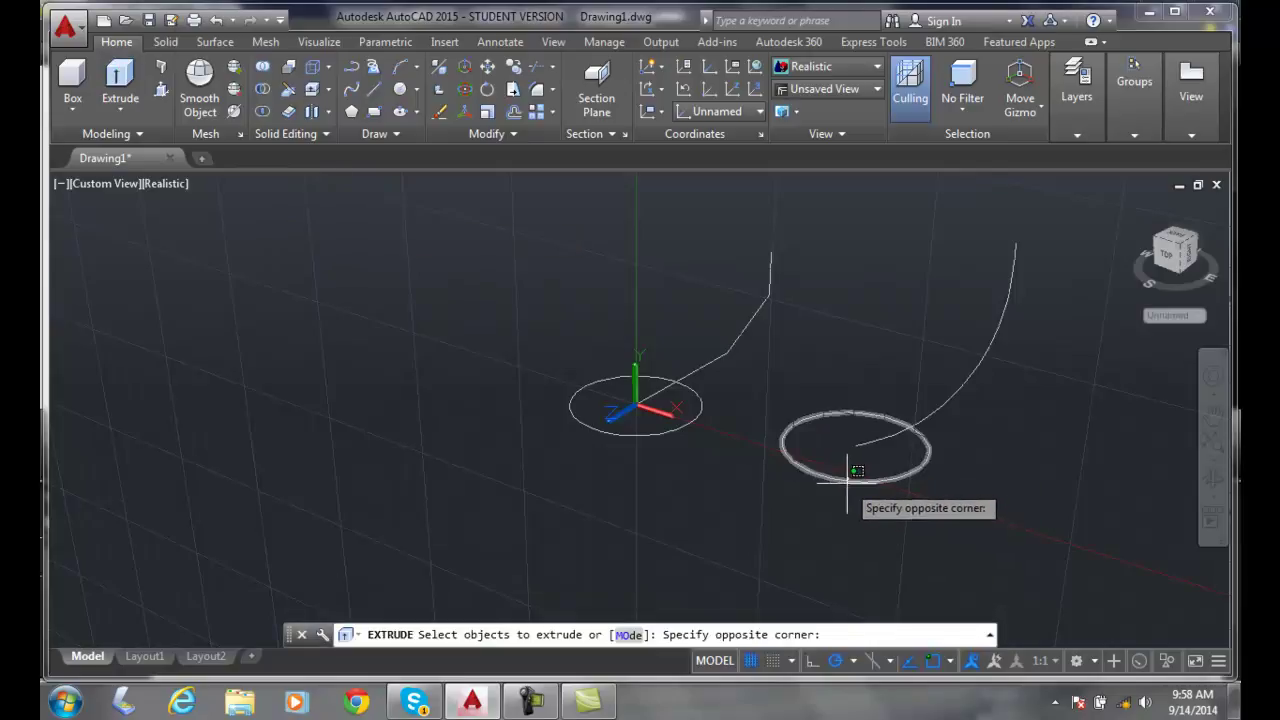
{"action": "left_click", "coordinate": [855, 490]}
{"action": "left_click", "coordinate": [845, 474]}
{"action": "left_click", "coordinate": [838, 476]}
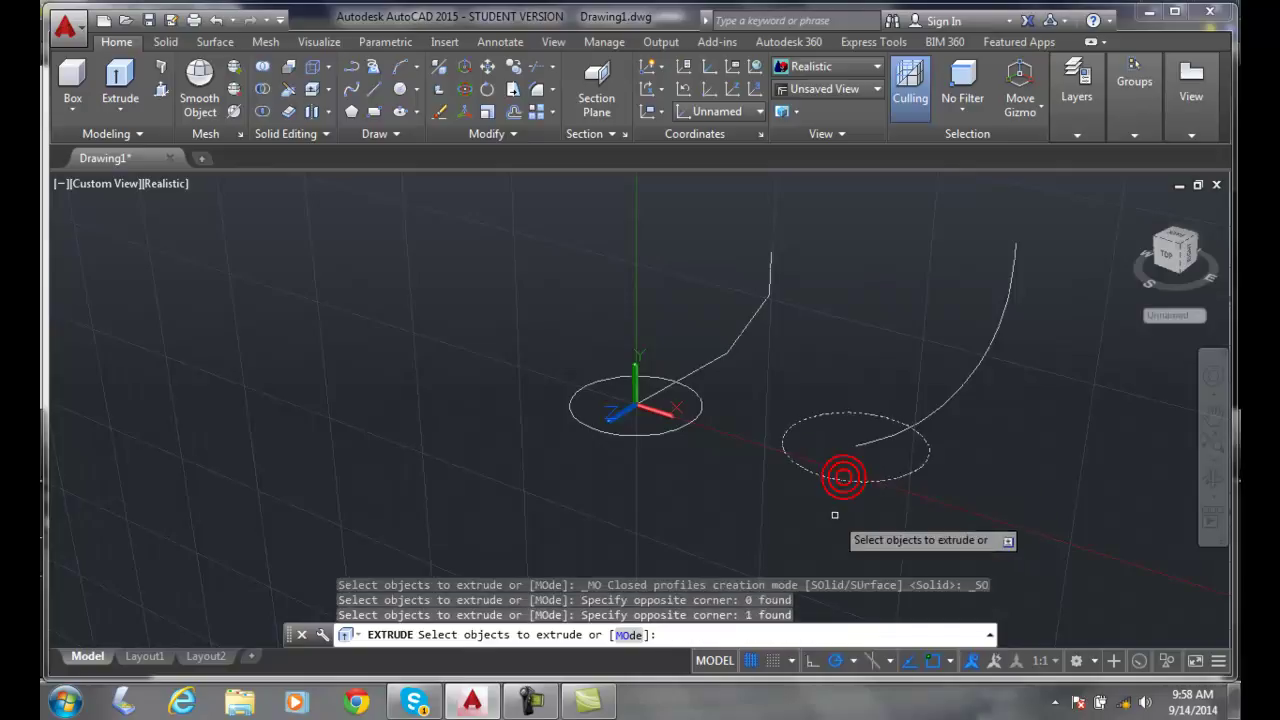
{"action": "key", "text": "Return"}
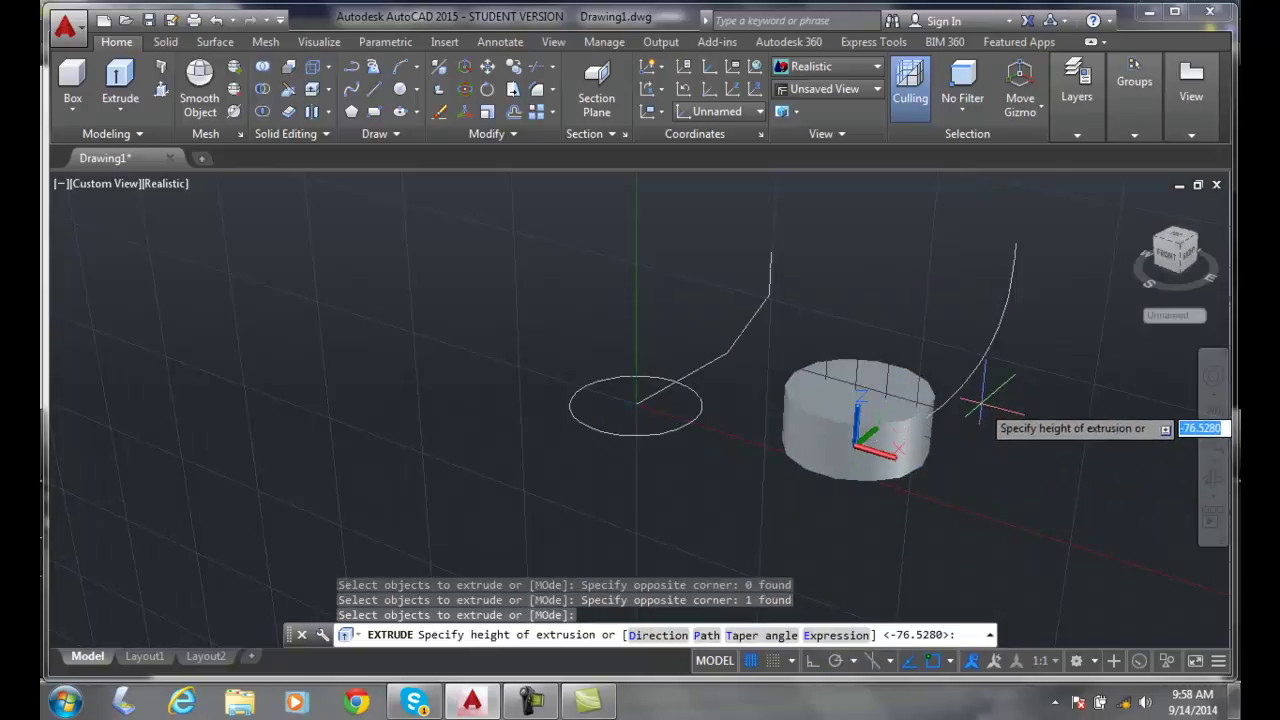
{"action": "key", "text": "Escape"}
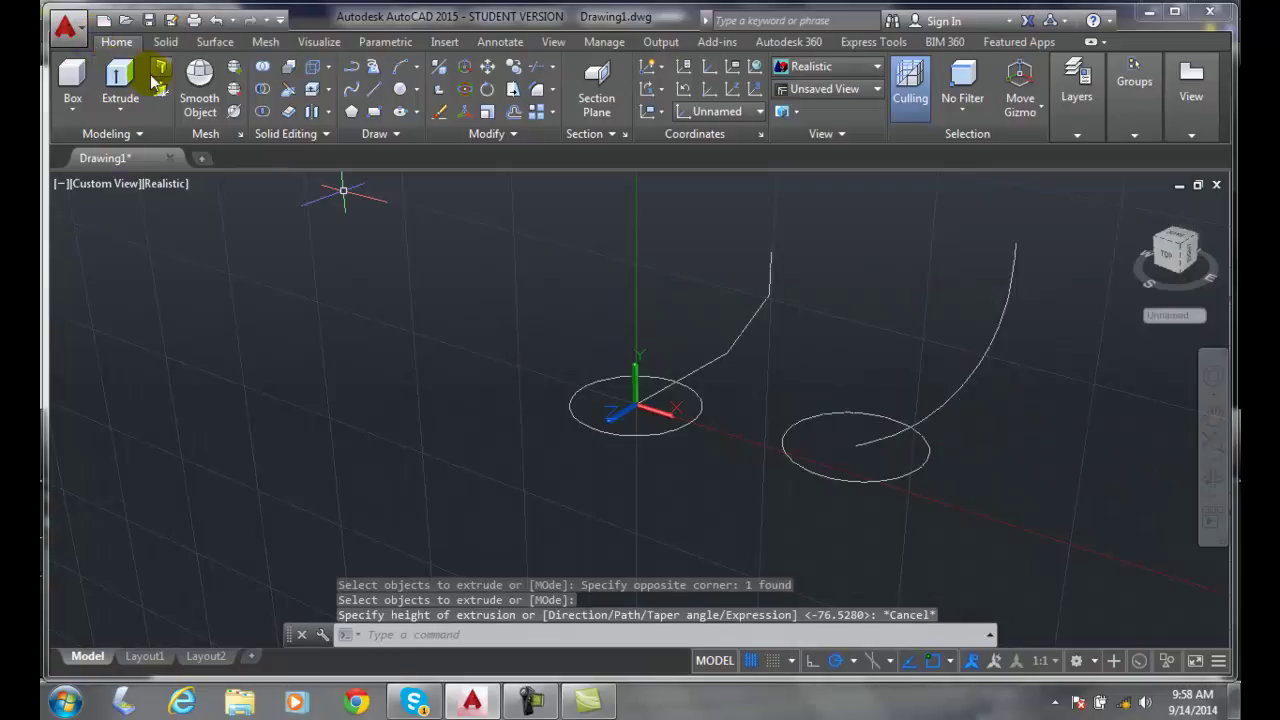
Extrude the right circle along the arc using the Path option.
{"action": "left_click", "coordinate": [120, 78]}
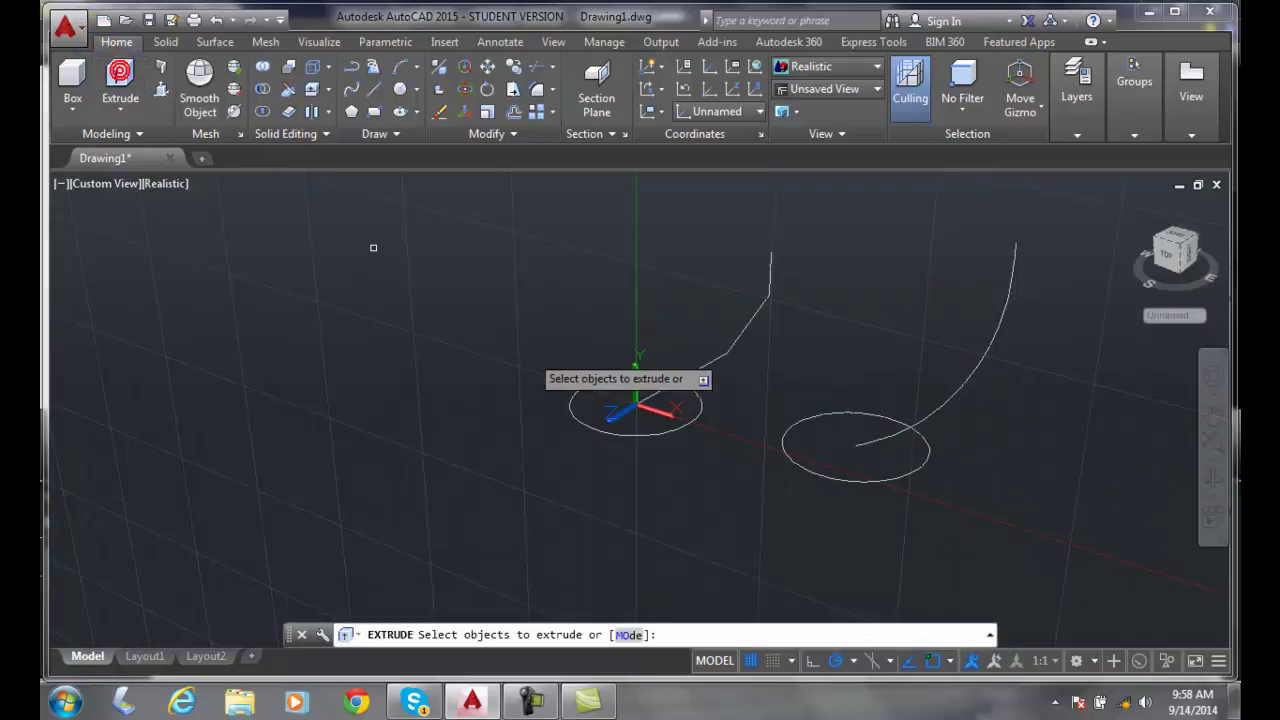
{"action": "left_click", "coordinate": [926, 466]}
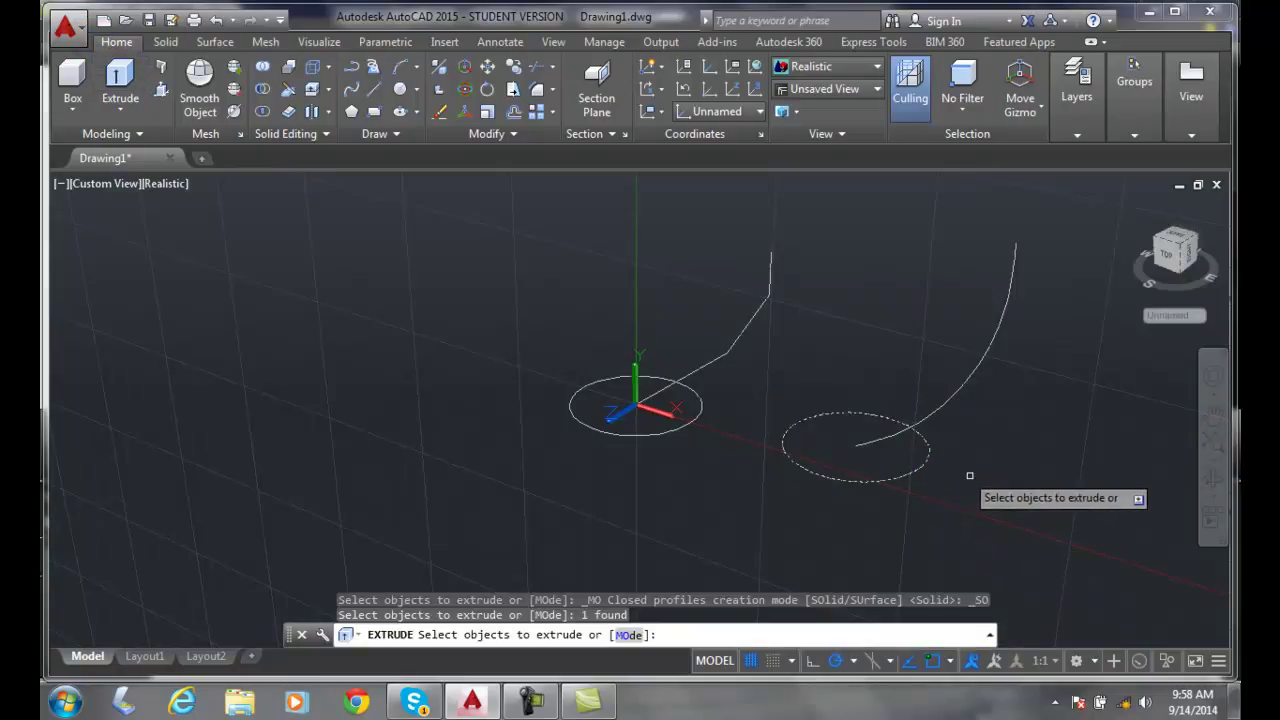
{"action": "key", "text": "Return"}
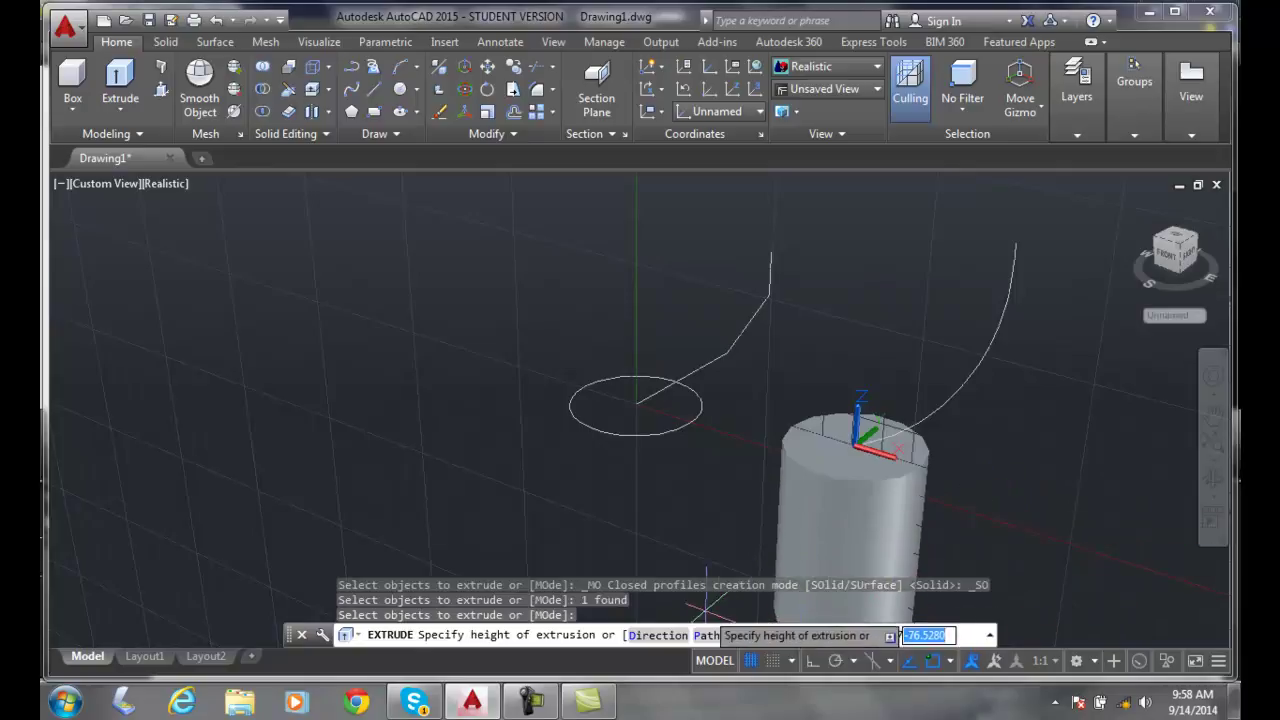
{"action": "left_click", "coordinate": [706, 634]}
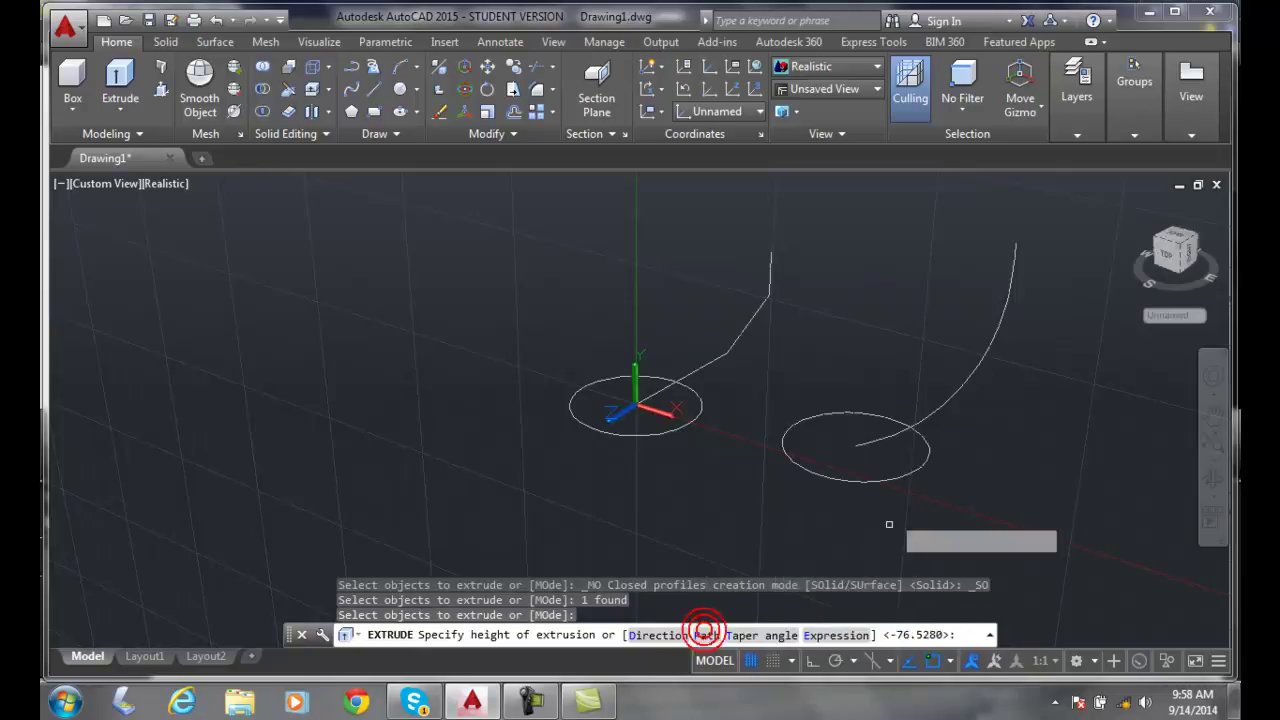
{"action": "left_click", "coordinate": [974, 368]}
{"action": "key", "text": "Return"}
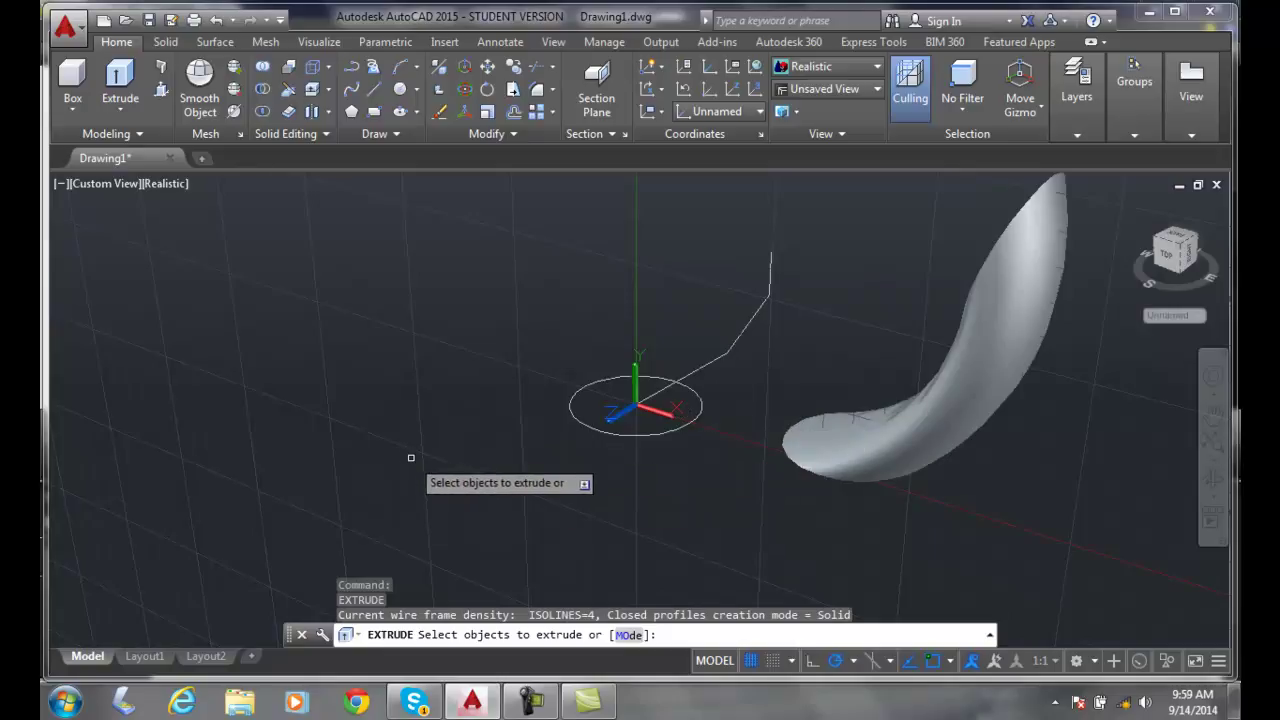
Copy the circle and polyline with CO to create a third circle on the left.
{"action": "key", "text": "Escape"}
{"action": "type", "text": "co"}
{"action": "key", "text": "Return"}
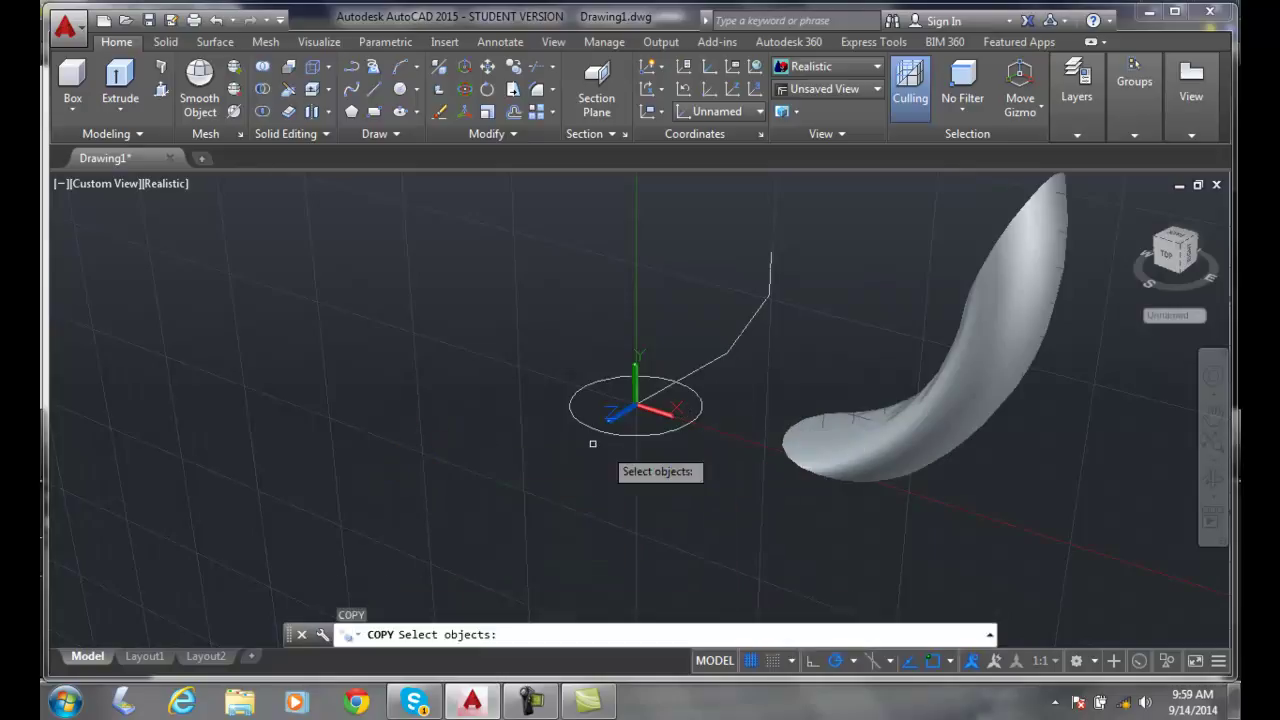
{"action": "left_click", "coordinate": [709, 462]}
{"action": "left_click", "coordinate": [538, 326]}
{"action": "key", "text": "Return"}
{"action": "left_click", "coordinate": [625, 412]}
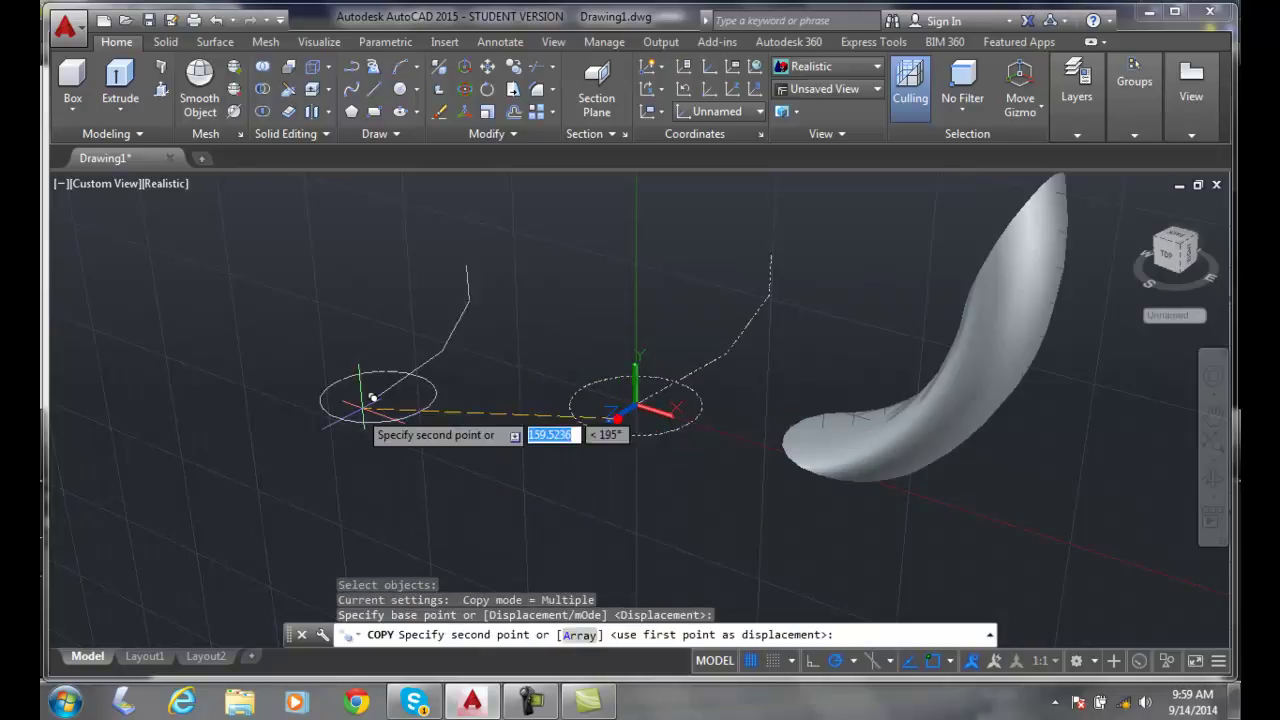
{"action": "key", "text": "Escape"}
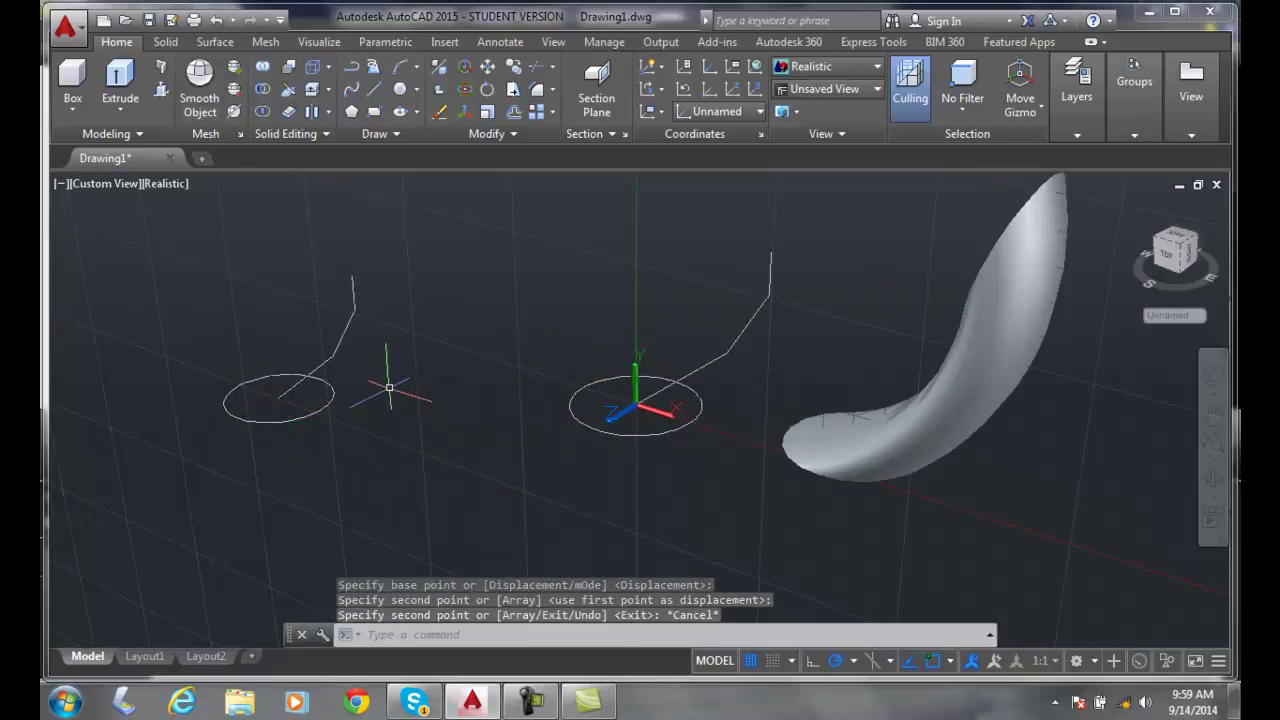
Erase the copied polyline next to the left circle.
{"action": "type", "text": "e"}
{"action": "key", "text": "Return"}
{"action": "left_click", "coordinate": [351, 320]}
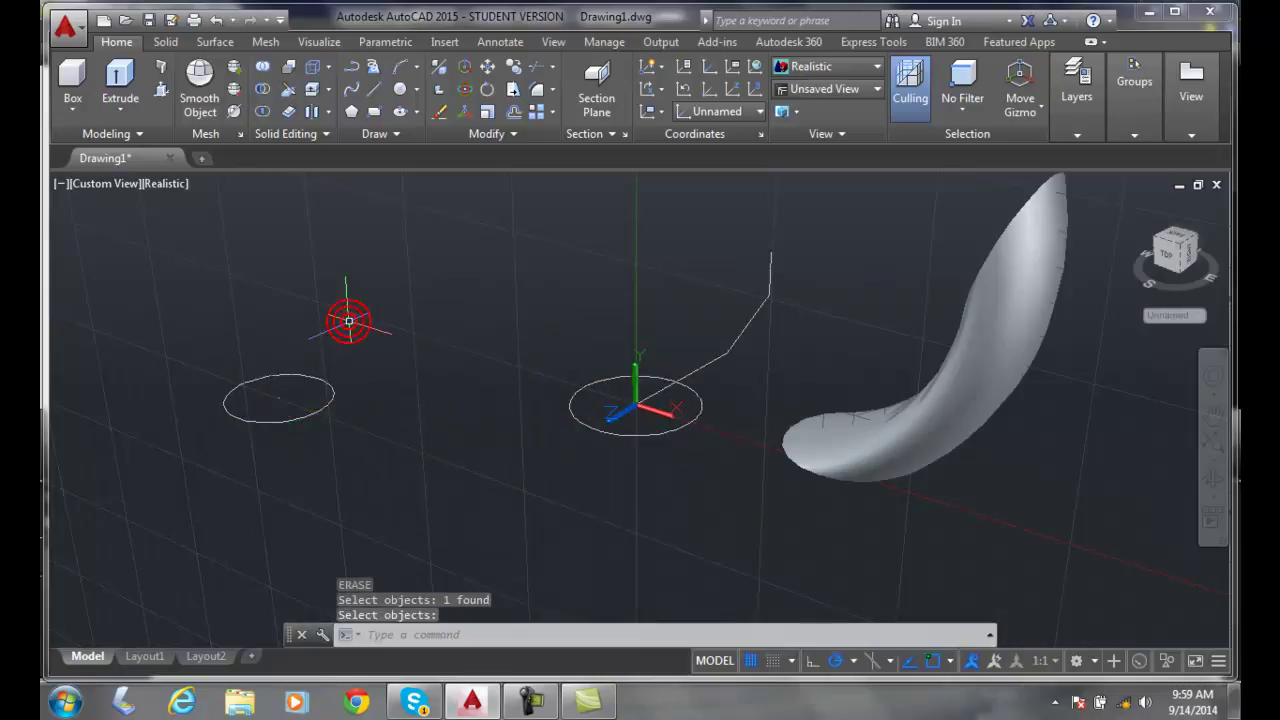
Draw a spline from the left circle's centre rising upward and curling over at the top.
{"action": "left_click", "coordinate": [352, 90]}
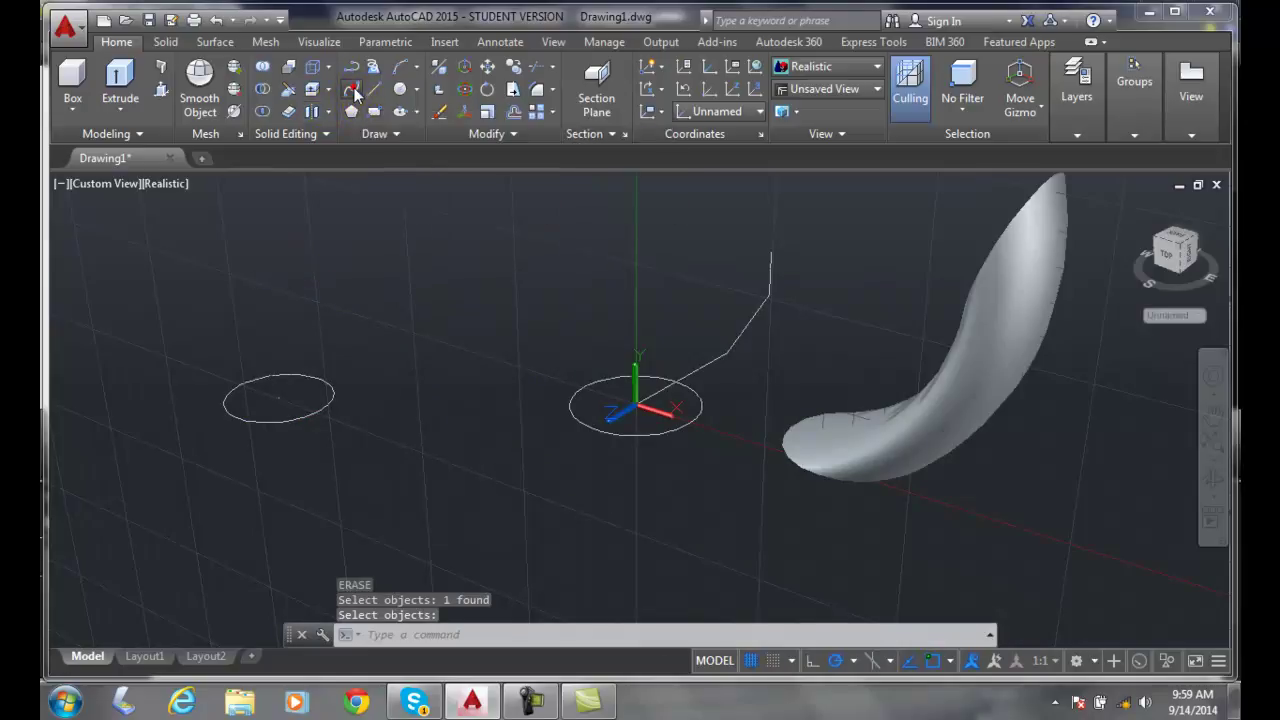
{"action": "left_click", "coordinate": [278, 395]}
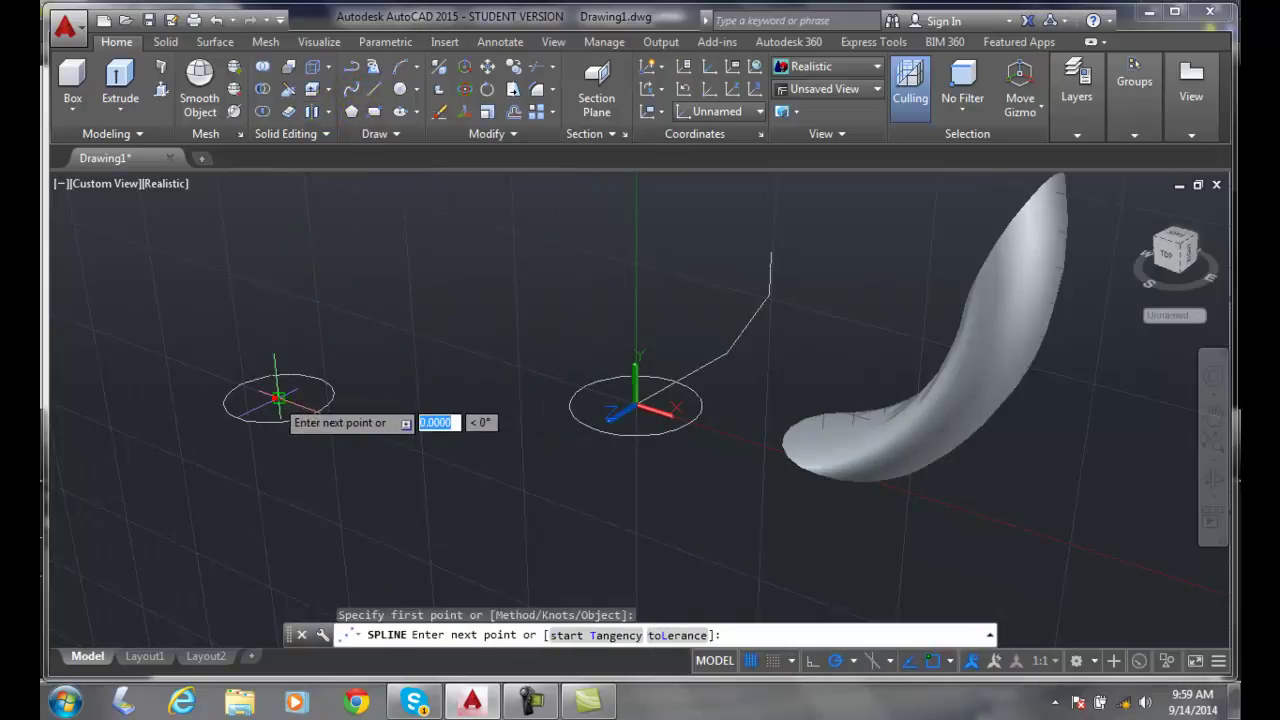
{"action": "left_click", "coordinate": [368, 244]}
{"action": "key", "text": "Escape"}
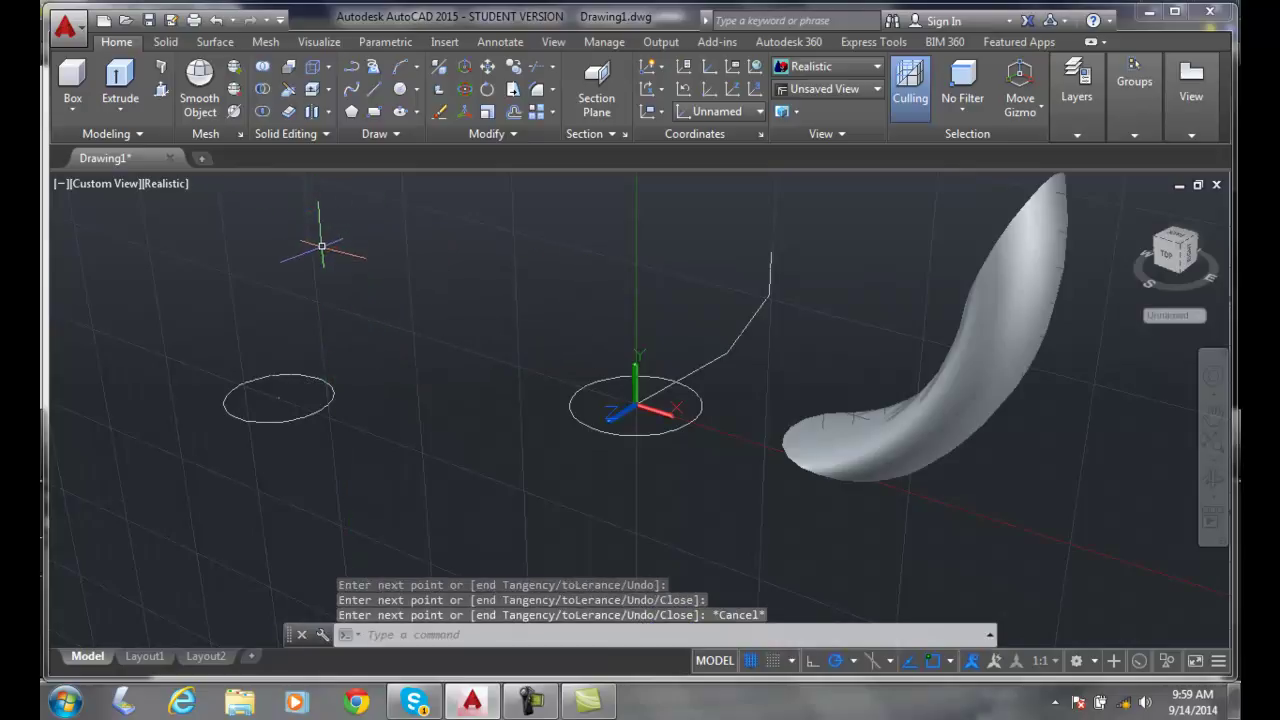
{"action": "key", "text": "Return"}
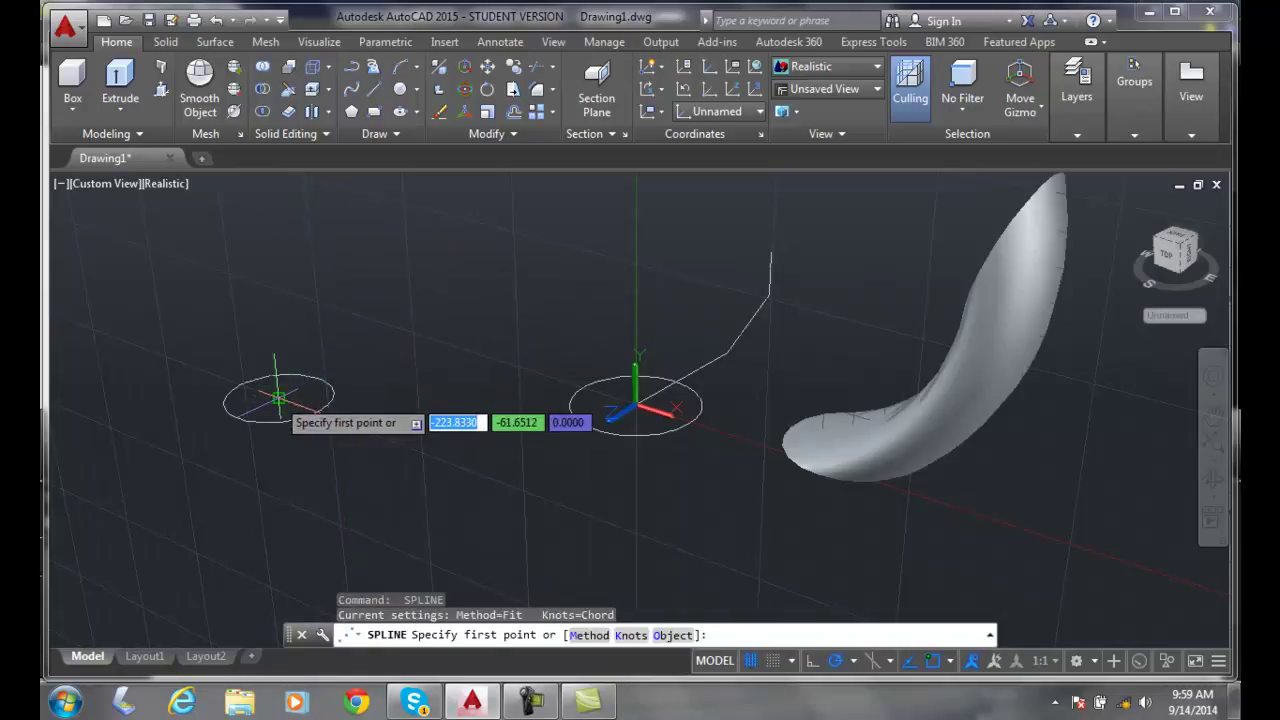
{"action": "left_click", "coordinate": [276, 398]}
{"action": "left_click", "coordinate": [371, 338]}
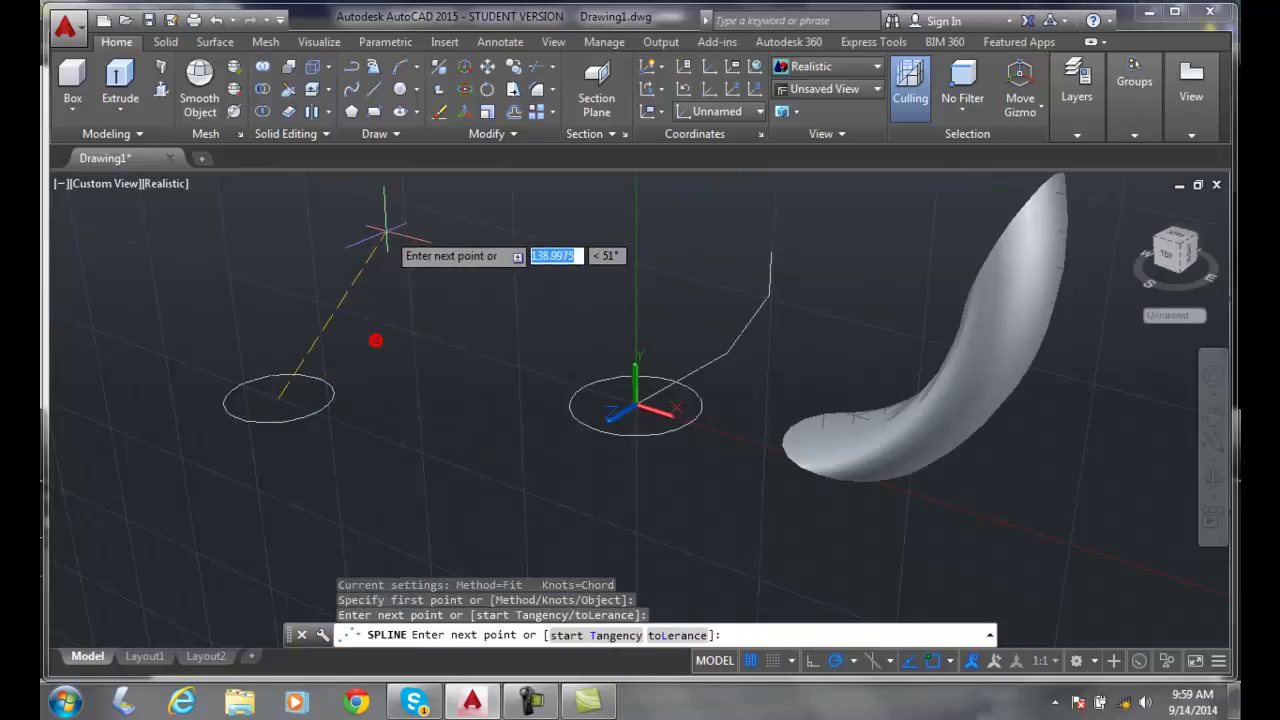
{"action": "left_click", "coordinate": [386, 230]}
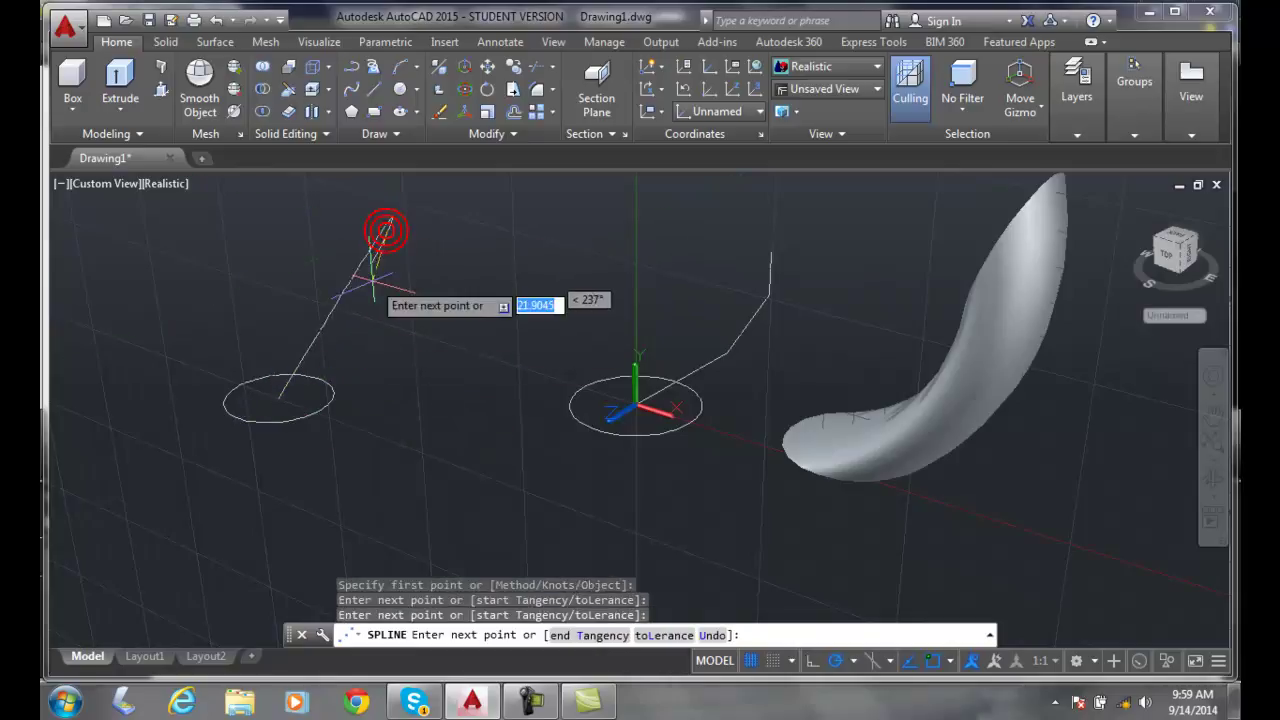
{"action": "left_click", "coordinate": [334, 226]}
{"action": "key", "text": "Return"}
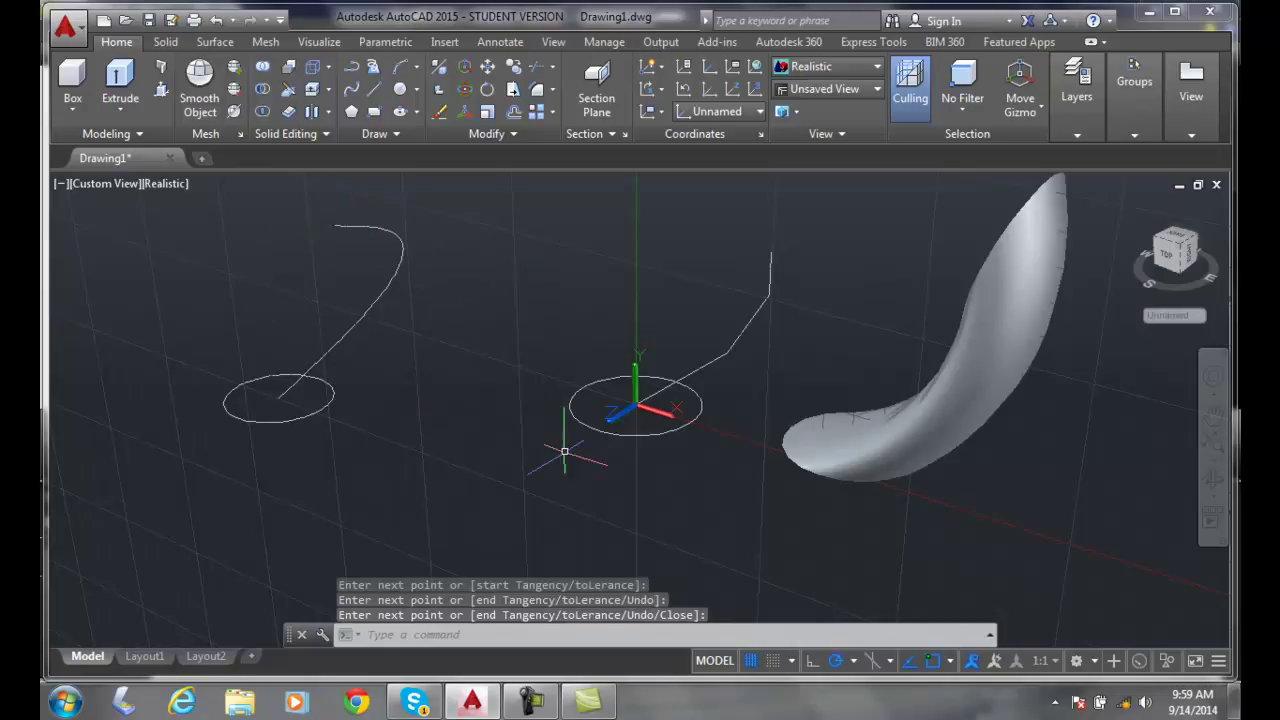
Extrude the left circle along the spline using the Path option.
{"action": "left_click", "coordinate": [116, 66]}
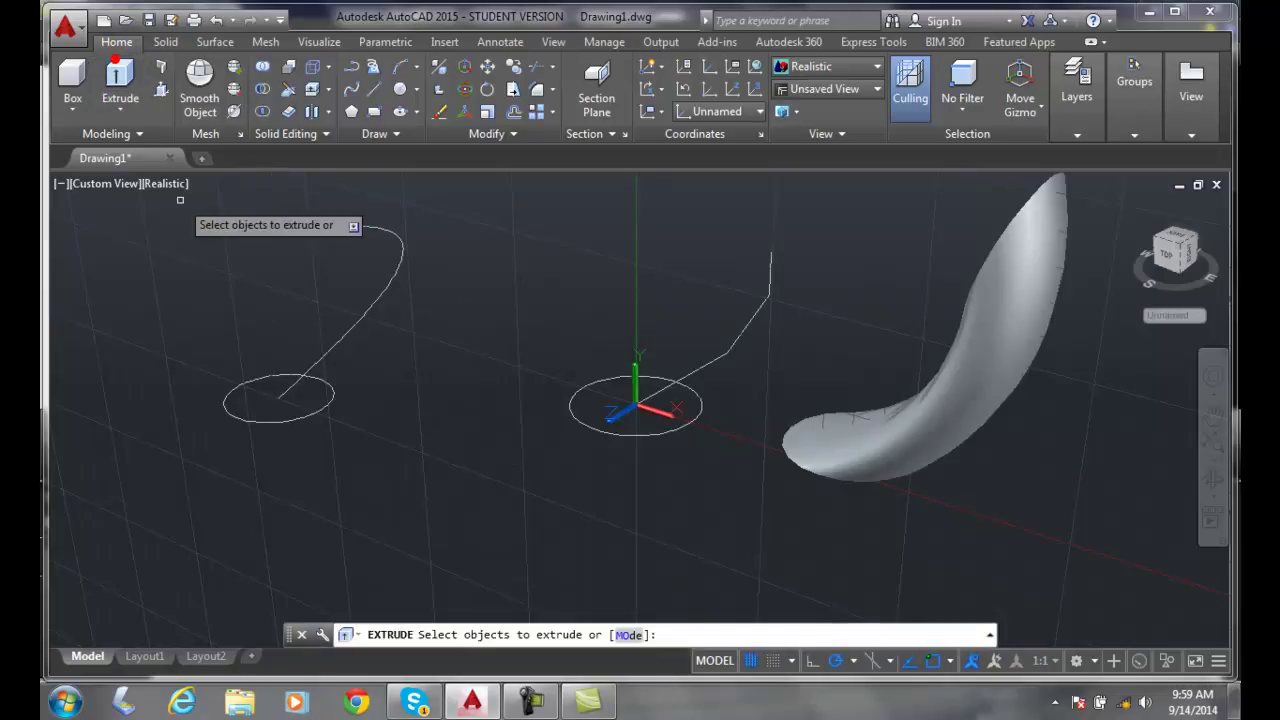
{"action": "left_click", "coordinate": [279, 423]}
{"action": "key", "text": "Return"}
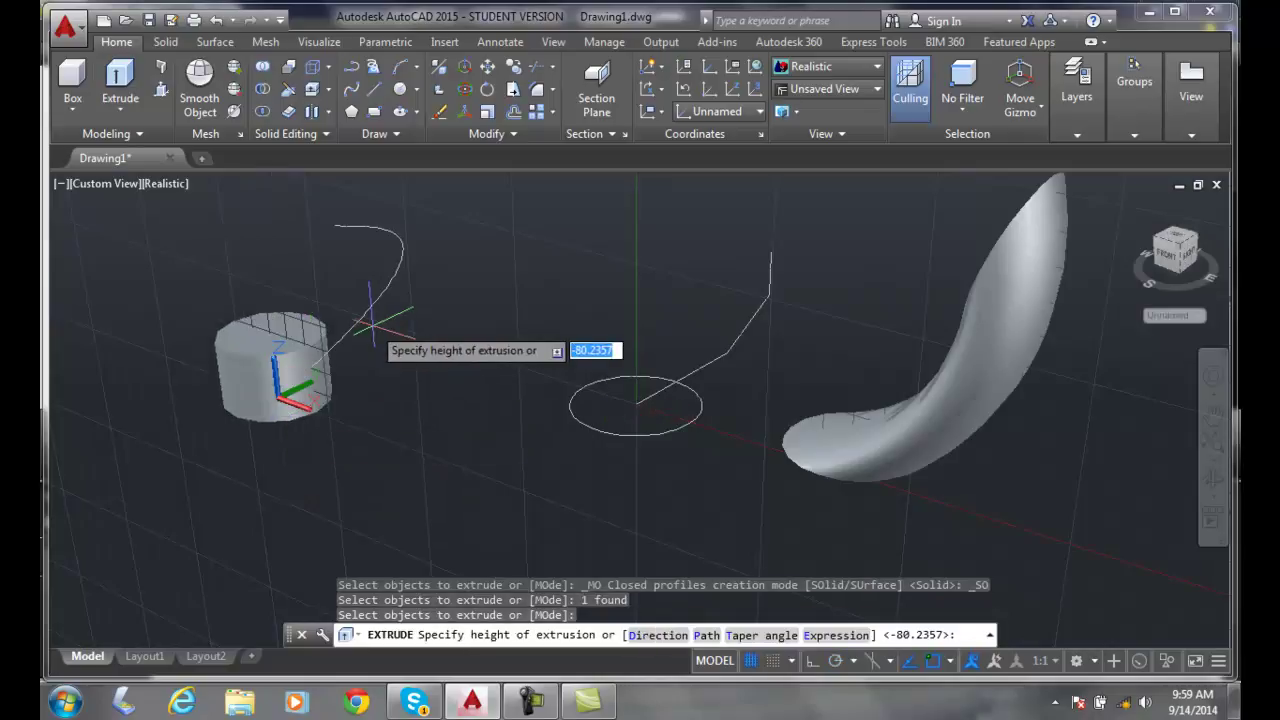
{"action": "left_click", "coordinate": [708, 636]}
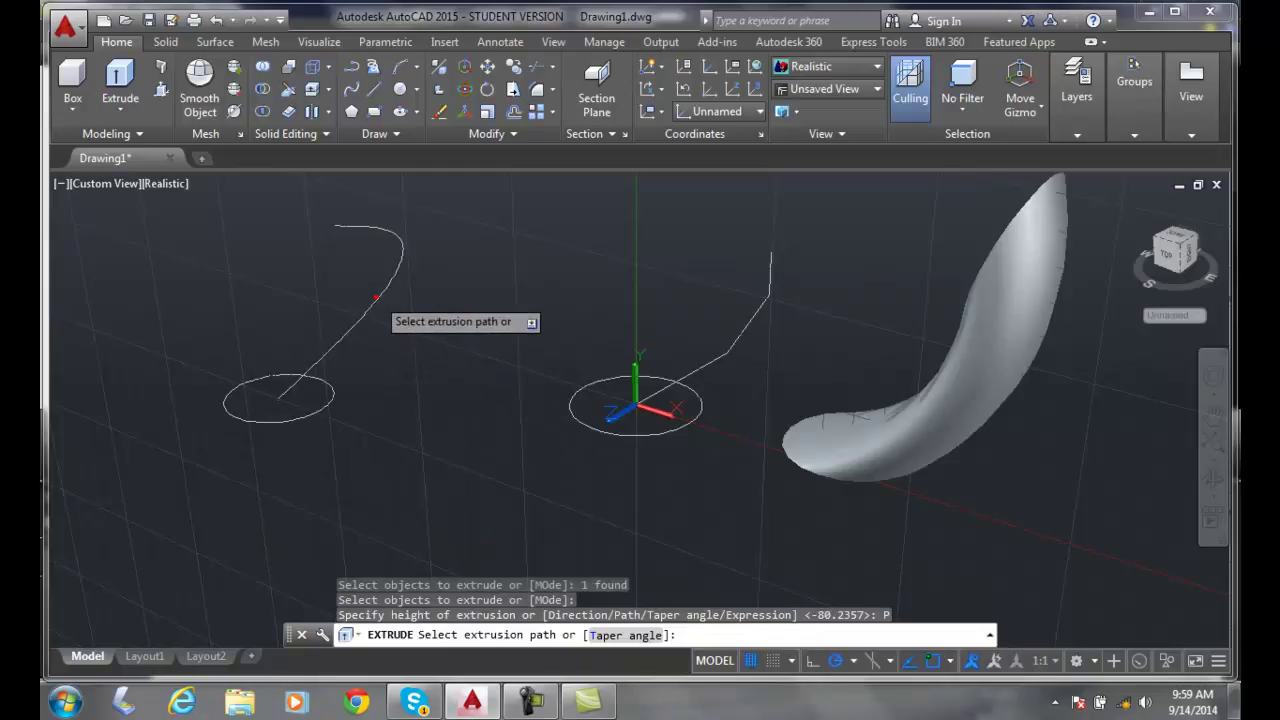
{"action": "left_click", "coordinate": [356, 322]}
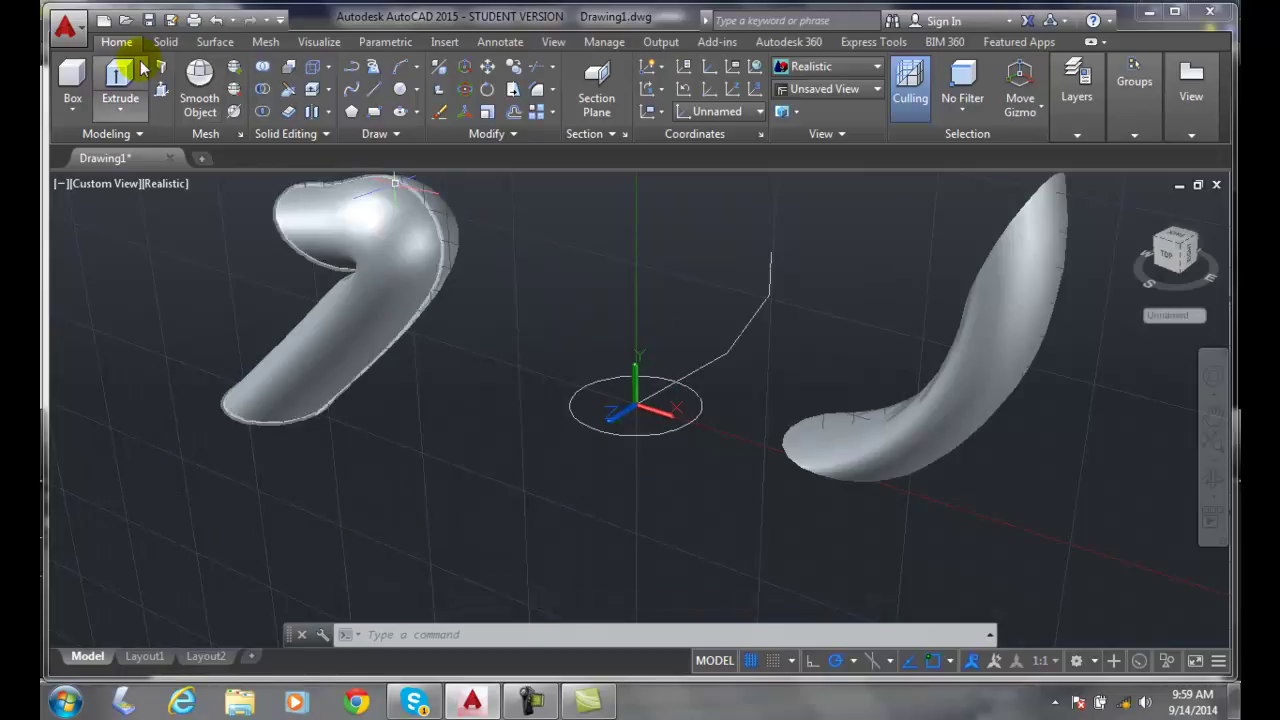
{"action": "left_click", "coordinate": [120, 82]}
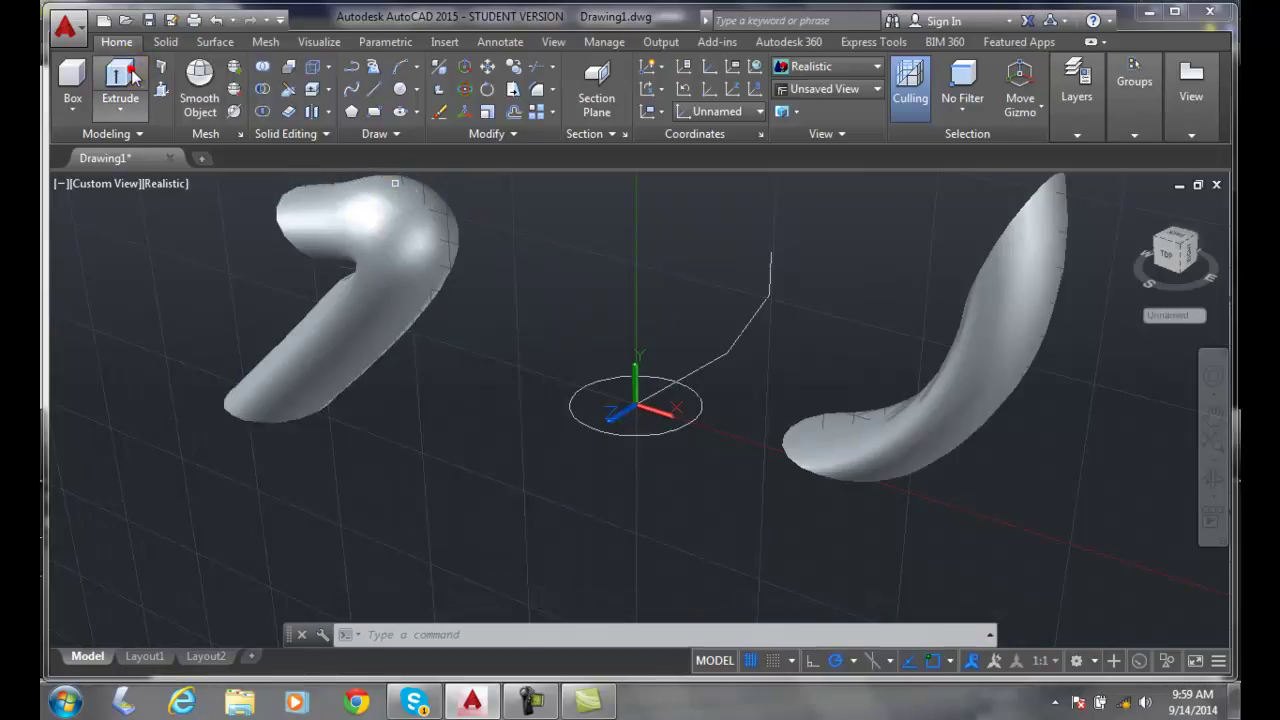
{"action": "left_click", "coordinate": [660, 434]}
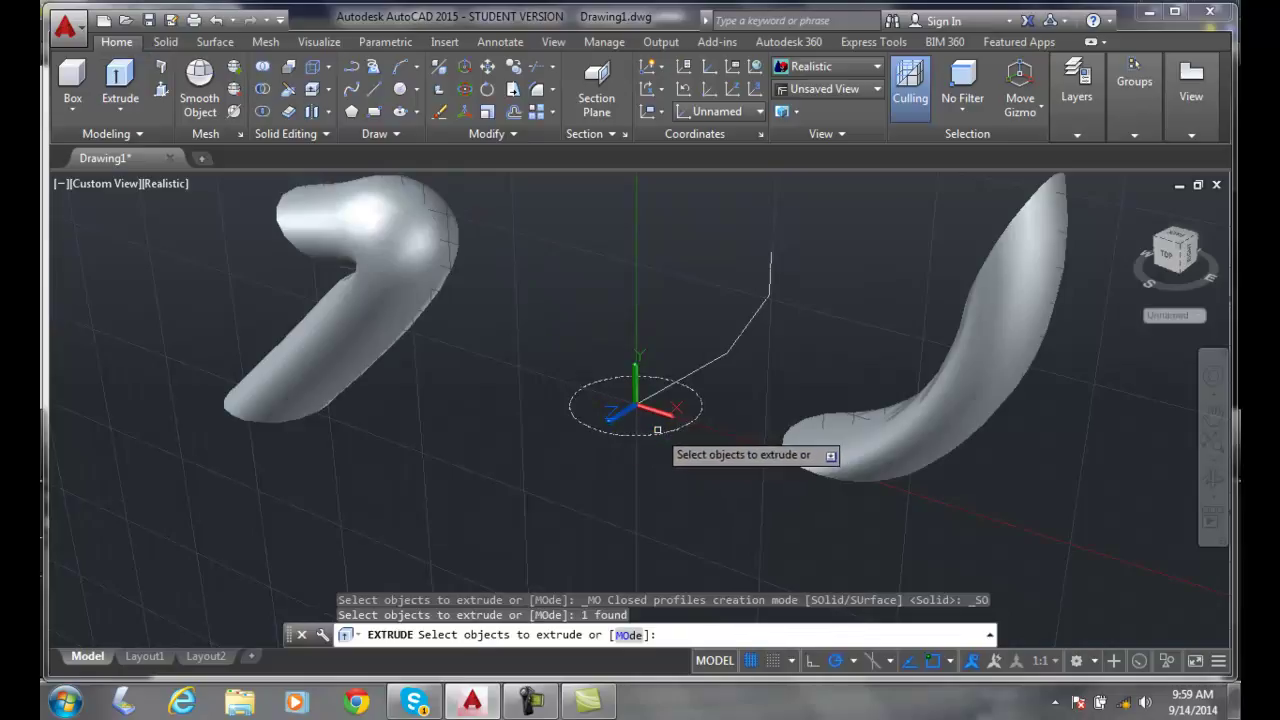
{"action": "key", "text": "Return"}
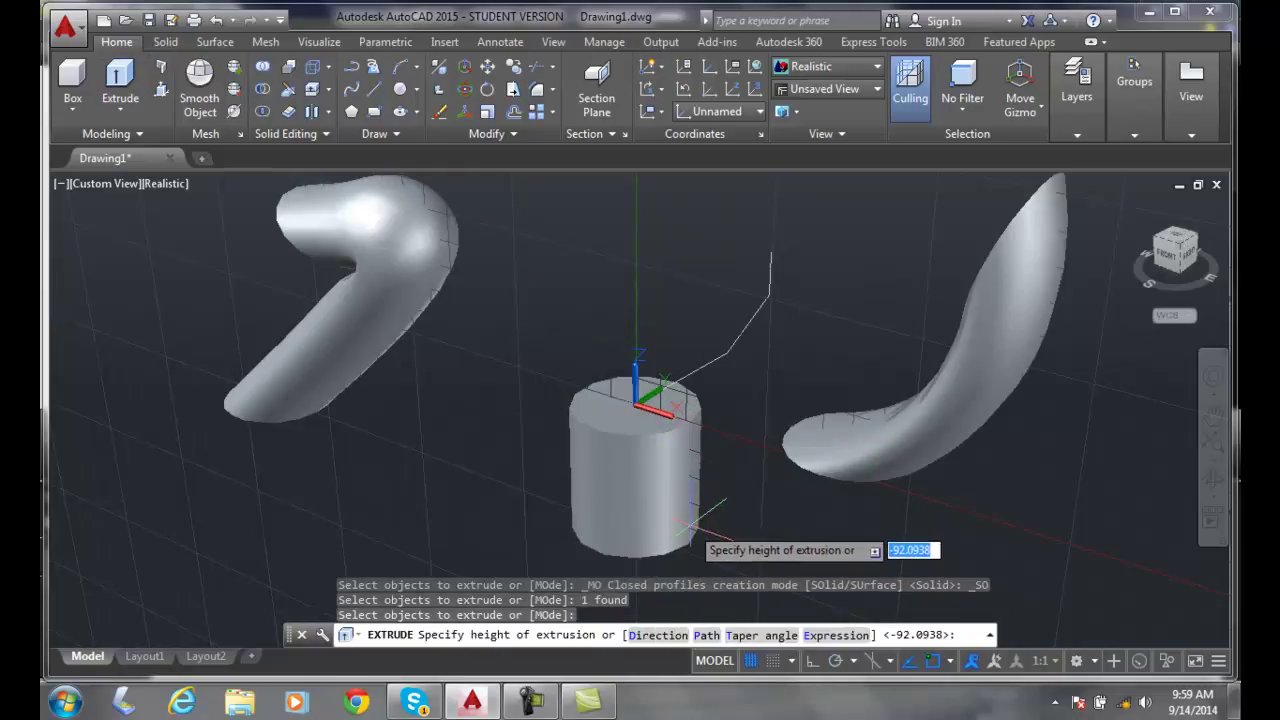
{"action": "left_click", "coordinate": [746, 635]}
{"action": "type", "text": "10"}
{"action": "key", "text": "Return"}
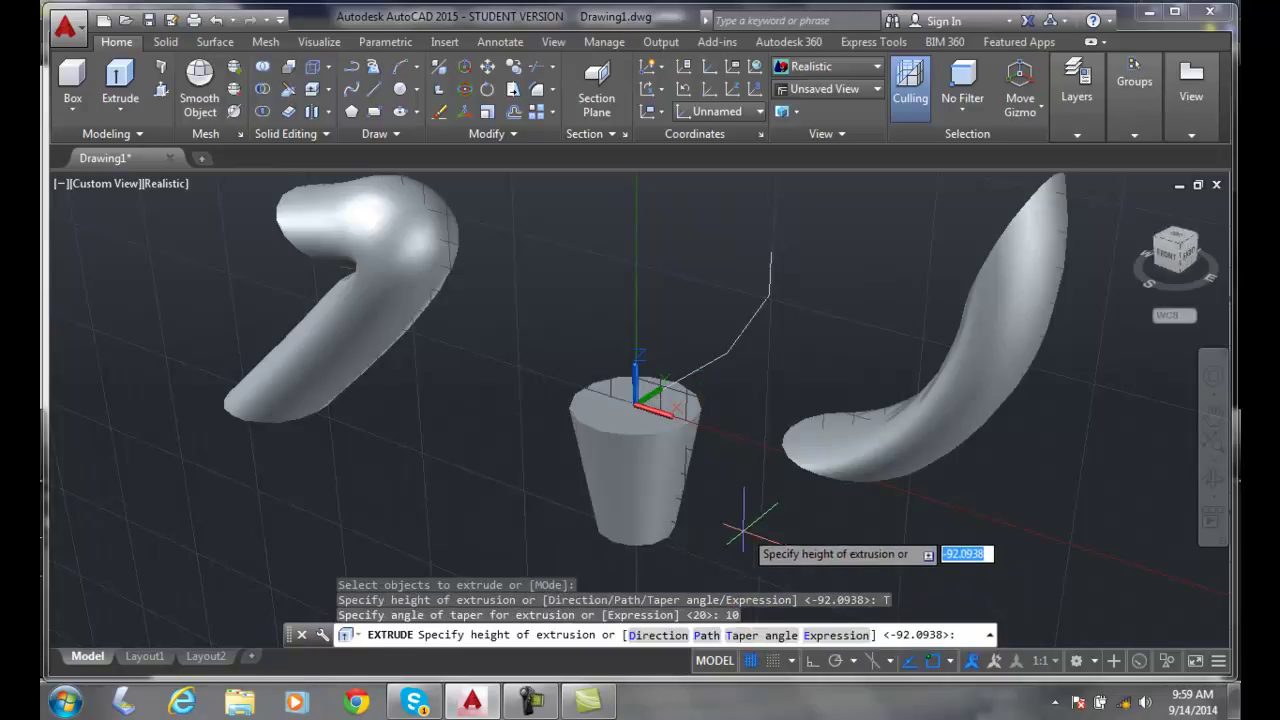
{"action": "left_click", "coordinate": [709, 637]}
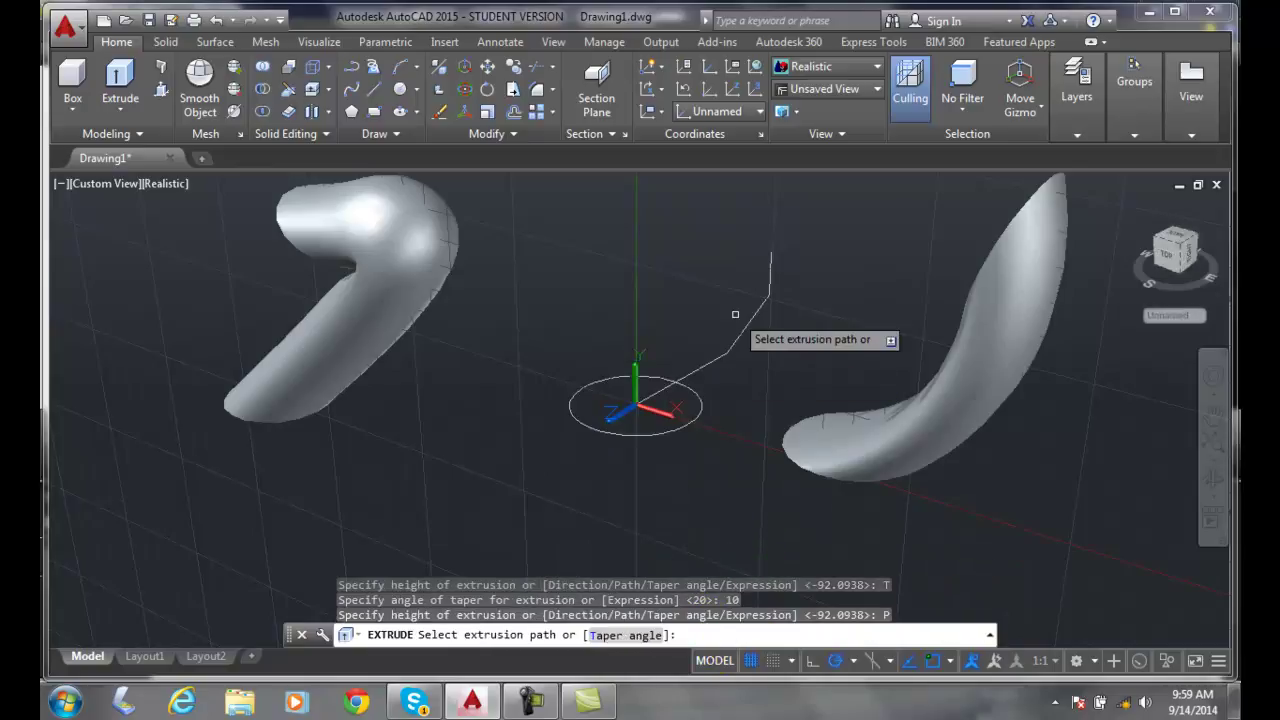
{"action": "left_click", "coordinate": [745, 326]}
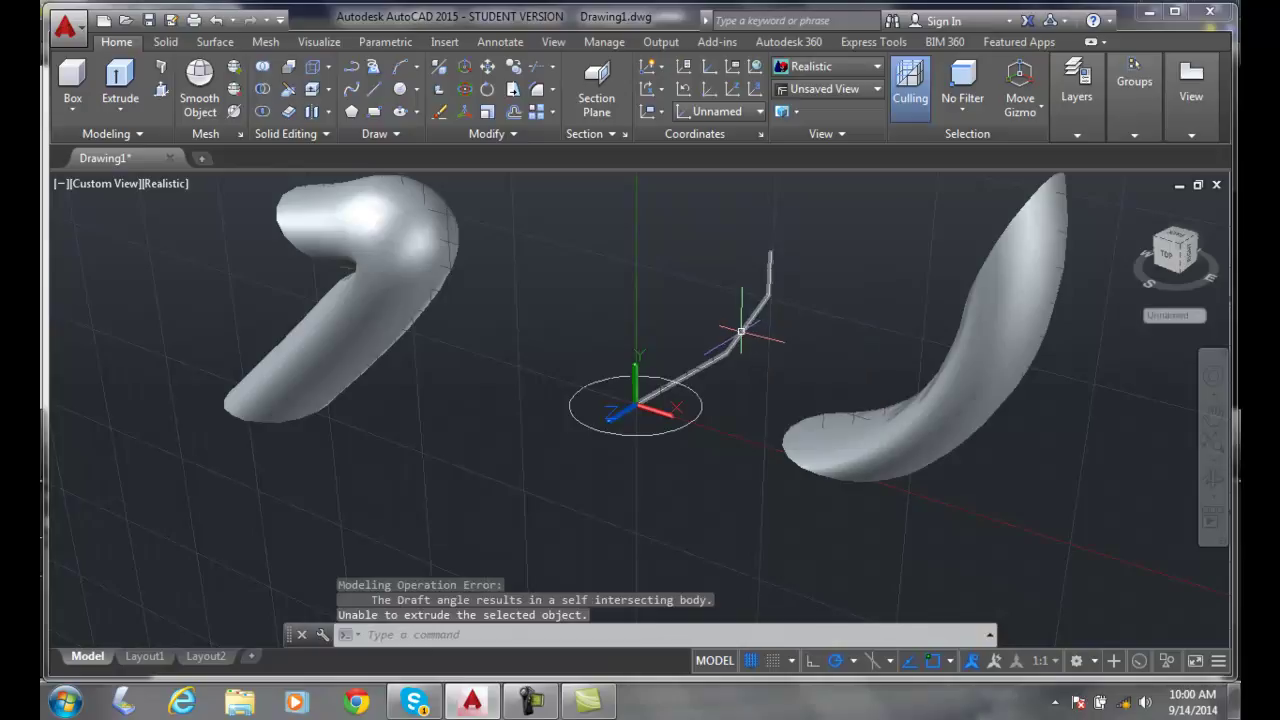
{"action": "key", "text": "Return"}
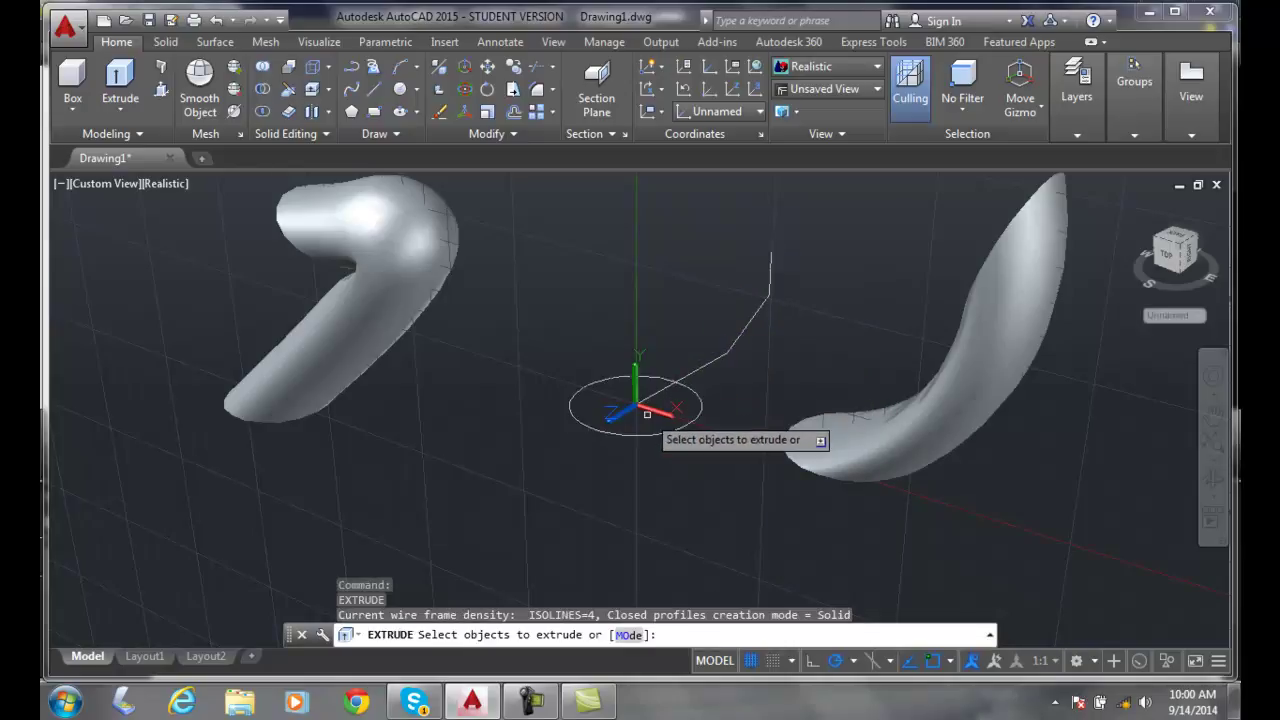
Clear pending commands and extrude the middle circle along its bent polyline path.
{"action": "key", "text": "Escape"}
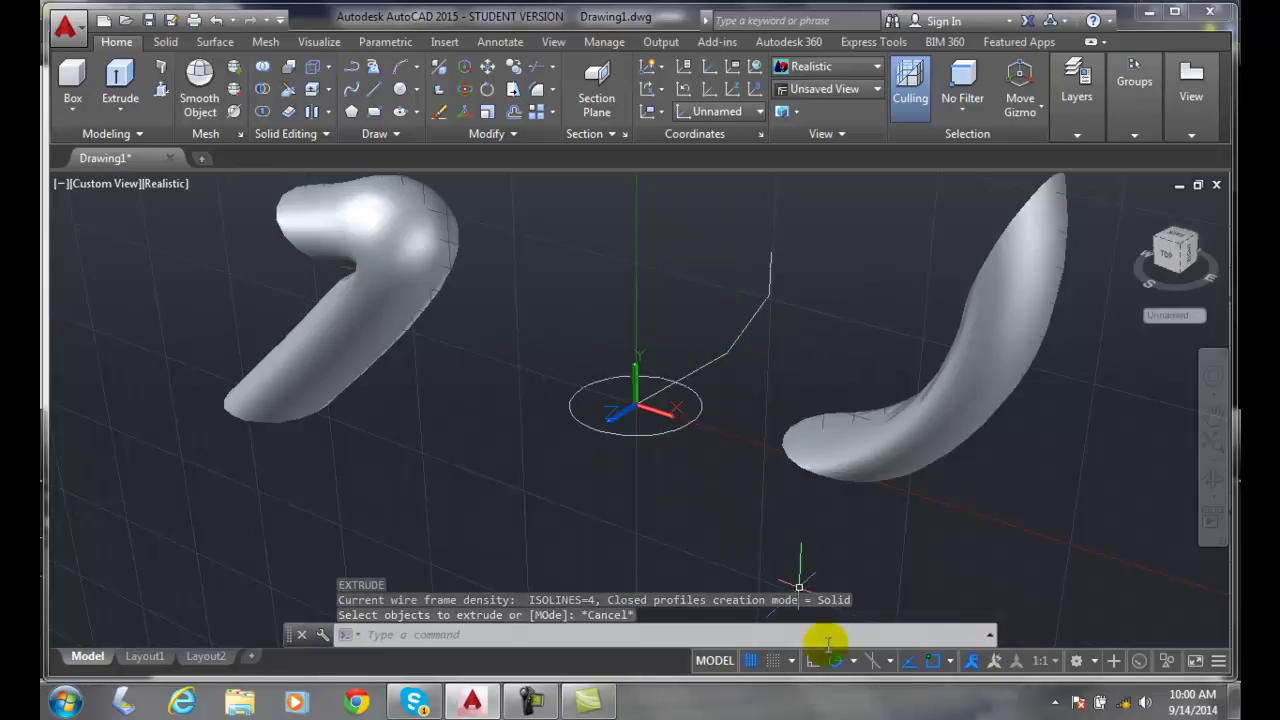
{"action": "key", "text": "Escape"}
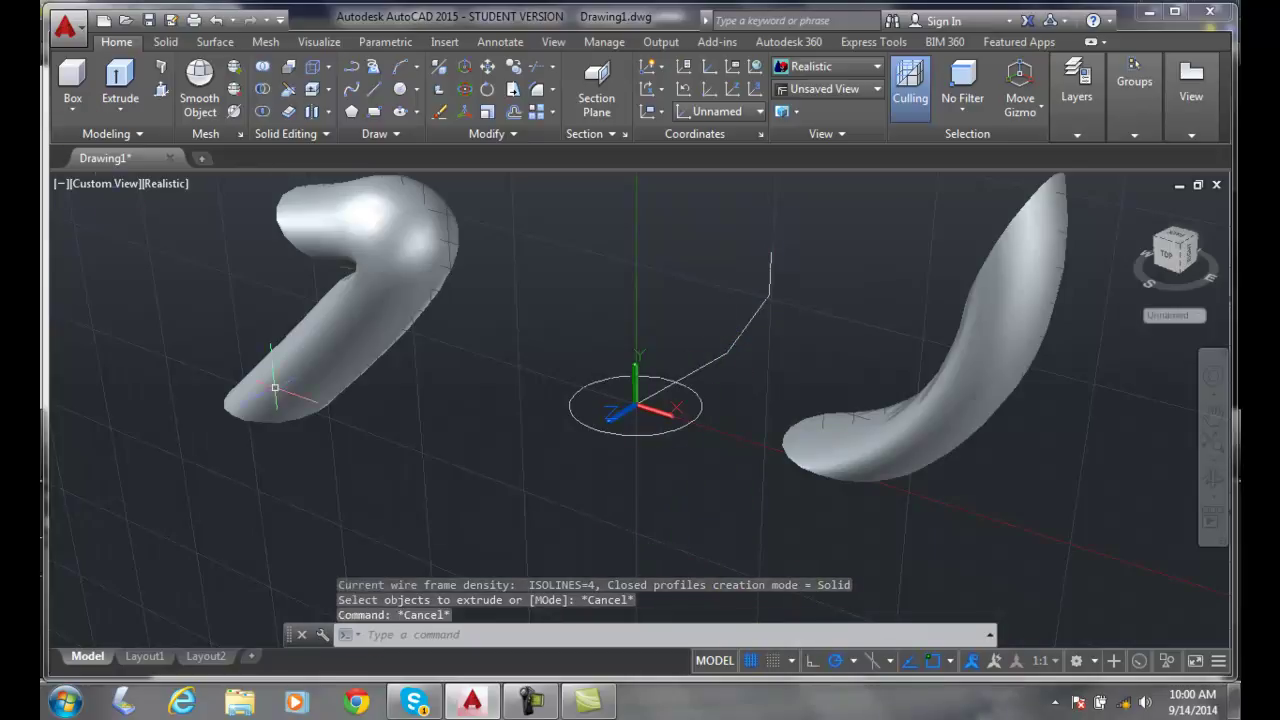
{"action": "left_click", "coordinate": [120, 82]}
{"action": "left_click", "coordinate": [692, 421]}
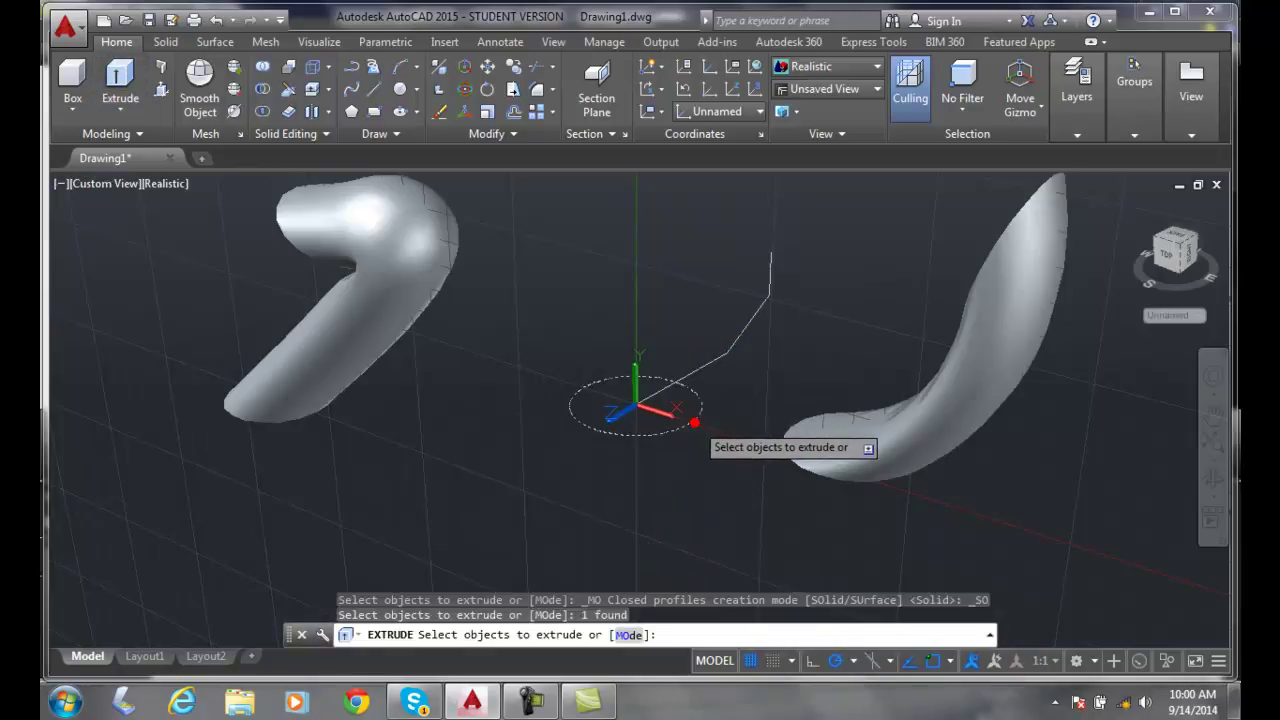
{"action": "key", "text": "Return"}
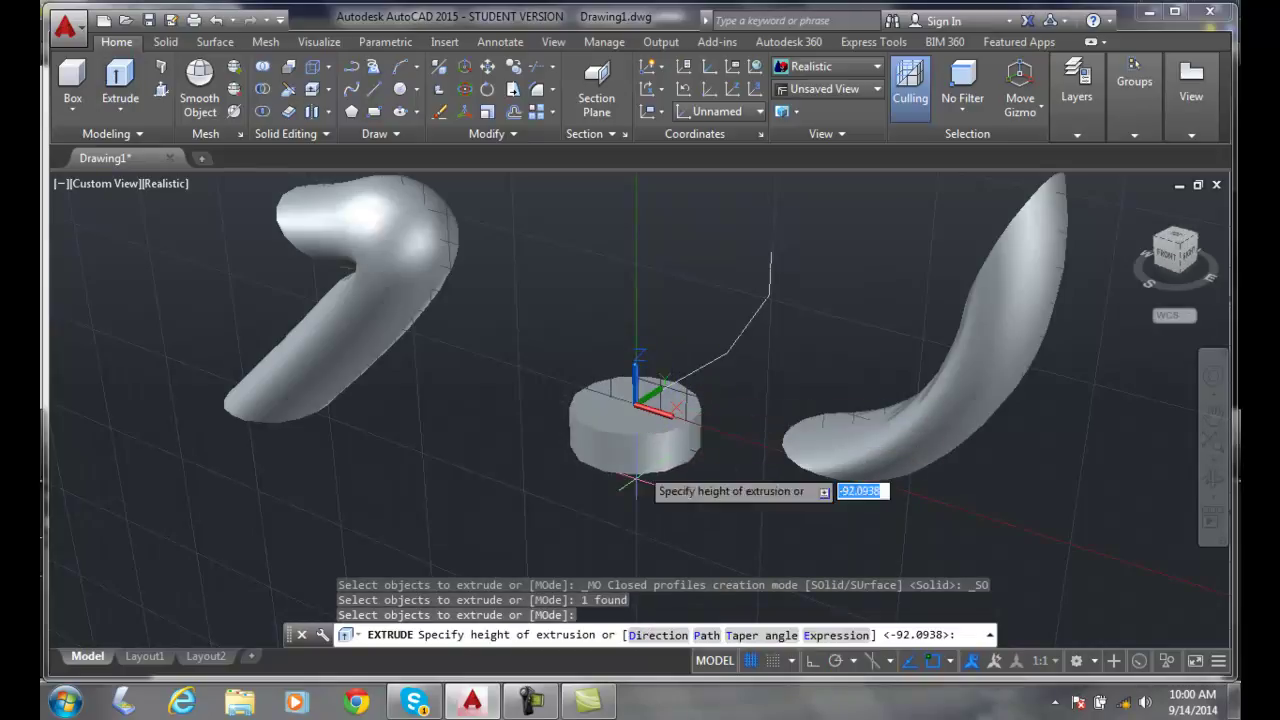
{"action": "left_click", "coordinate": [704, 634]}
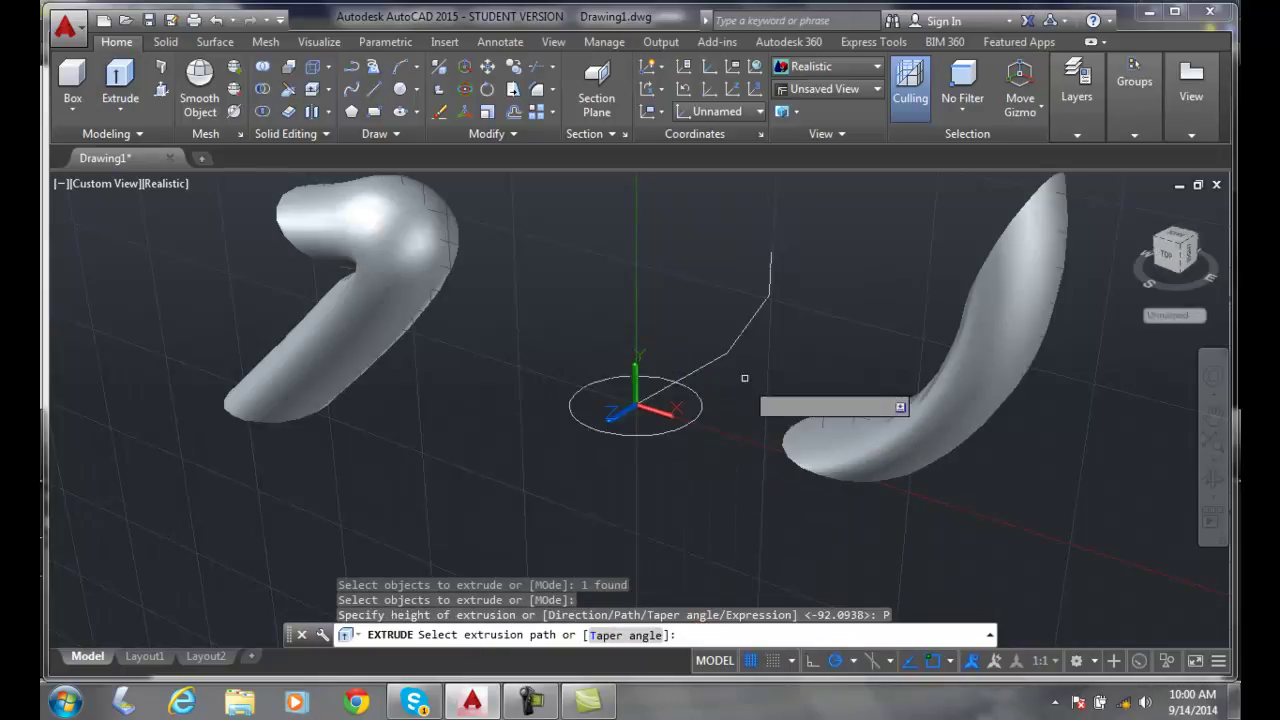
{"action": "left_click", "coordinate": [747, 327]}
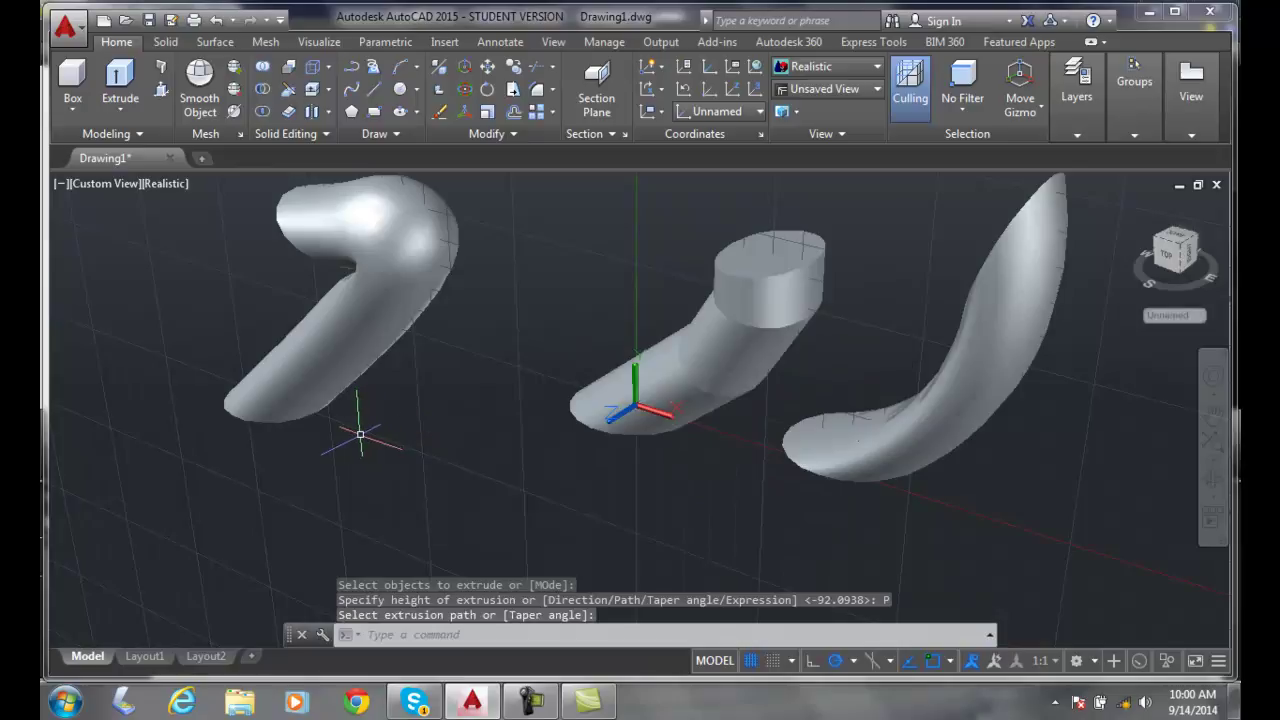